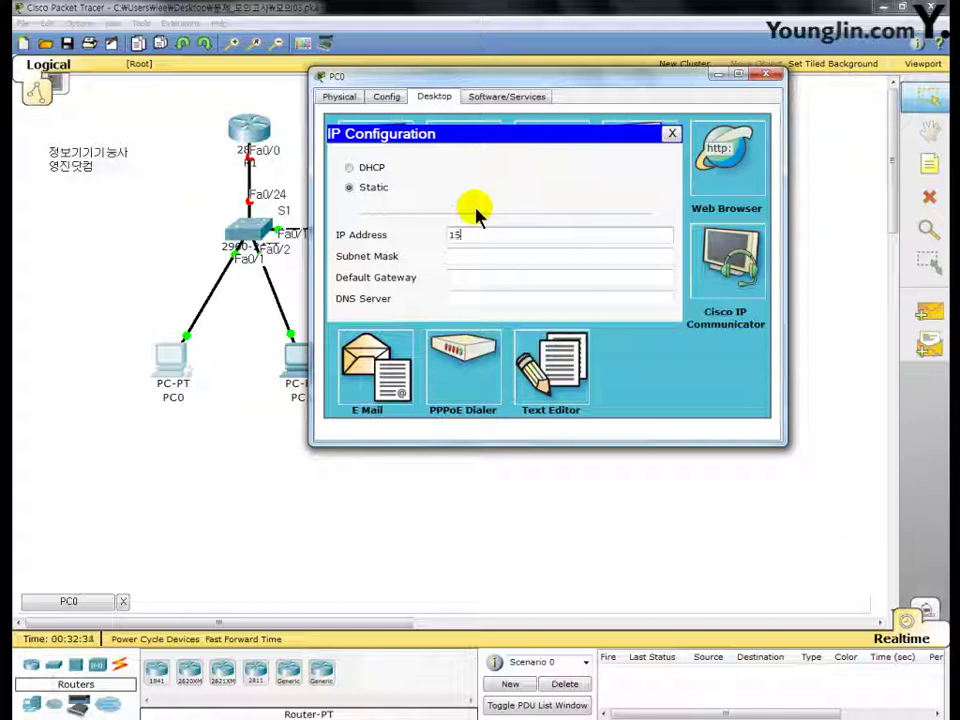
Complete PC0's static IP configuration with address 150.20.0.2, subnet mask 255.254.0.0 and default gateway 150.21.255.254, and close its window.
text(.0.2)
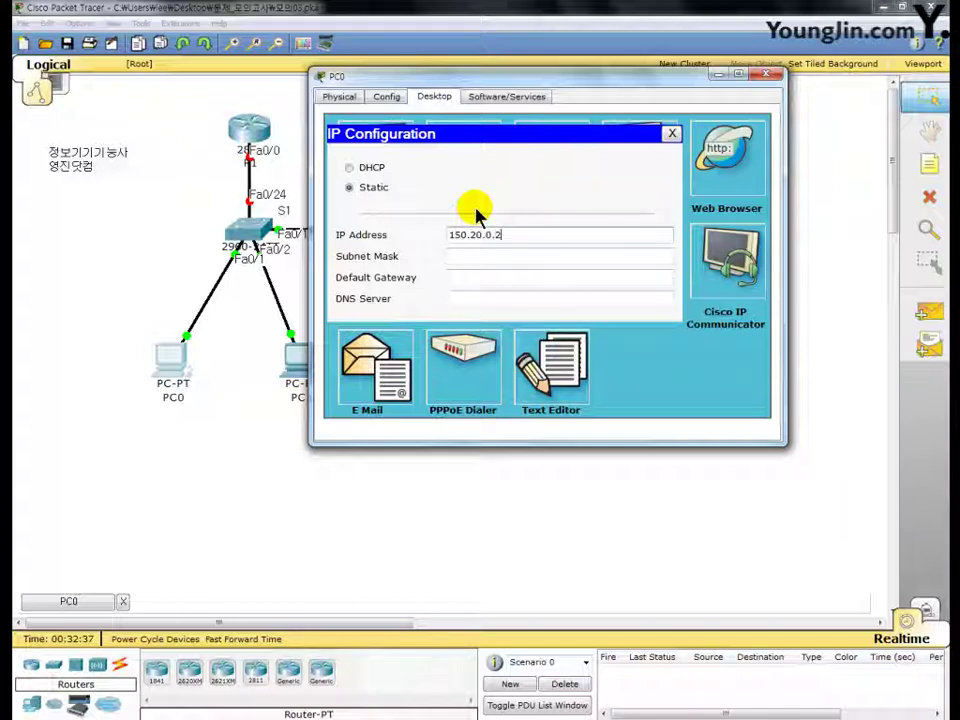
key(Tab)
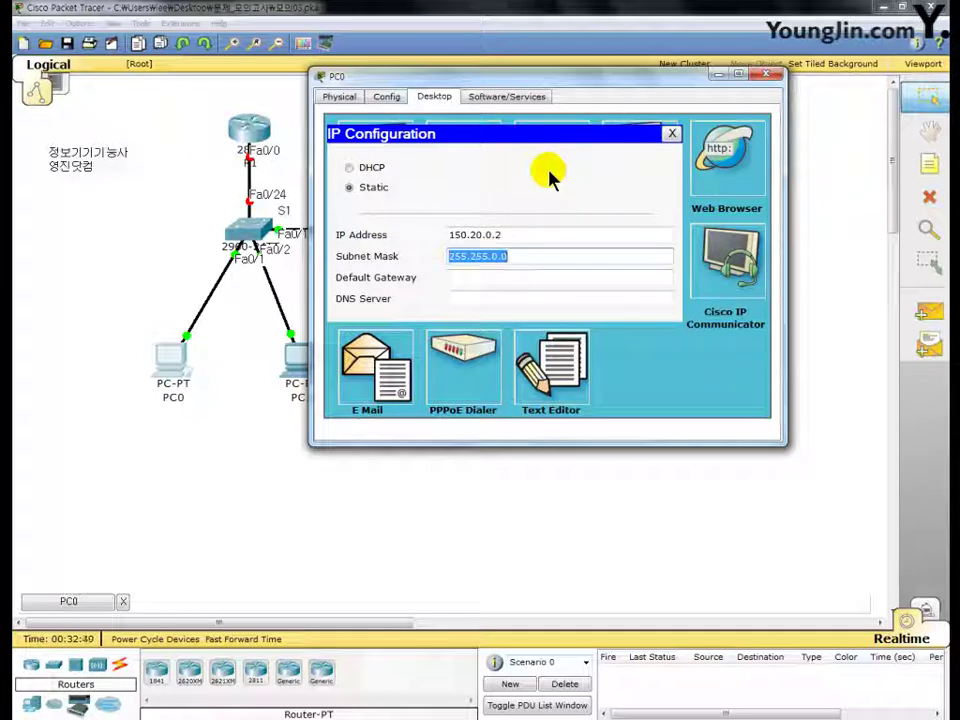
key(Left)
key(Left)
key(Left)
key(Left)
key(BackSpace)
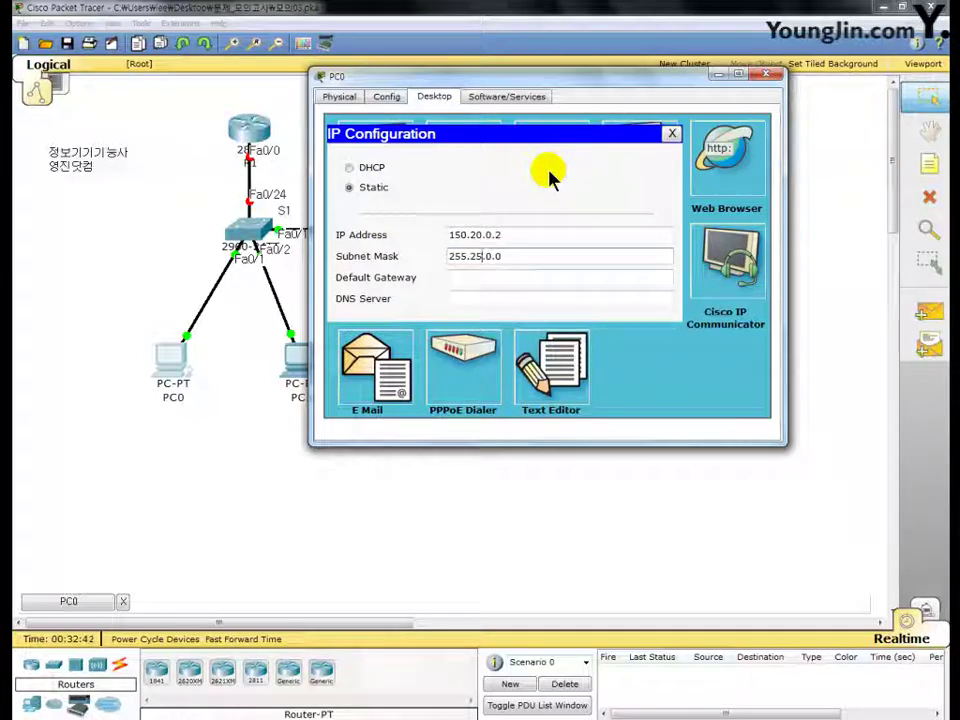
text(4)
key(Tab)
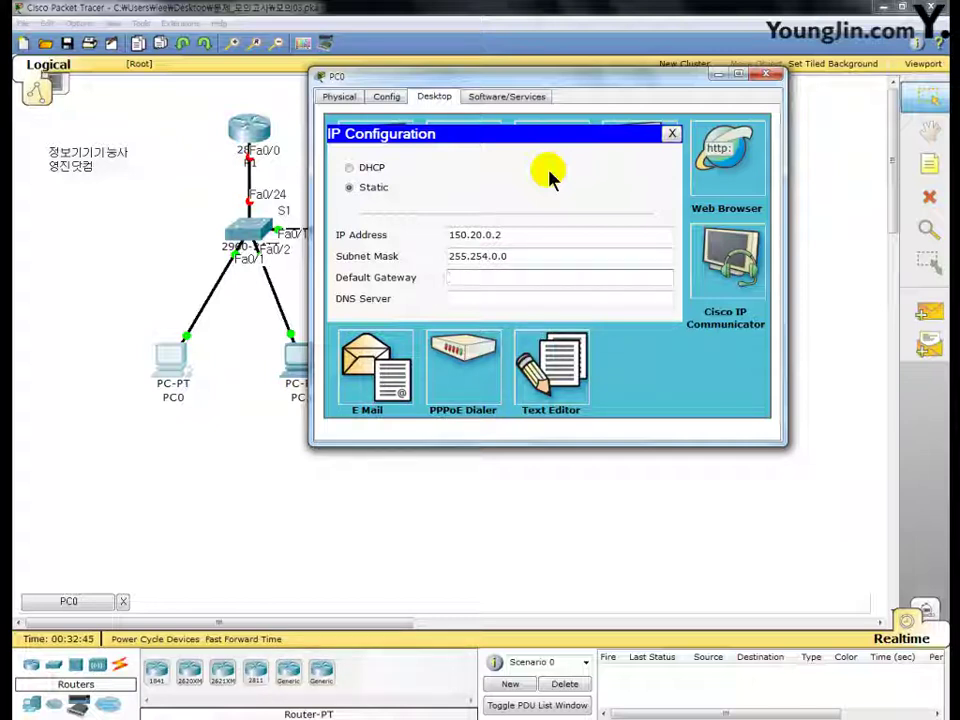
text(150.21.255.254)
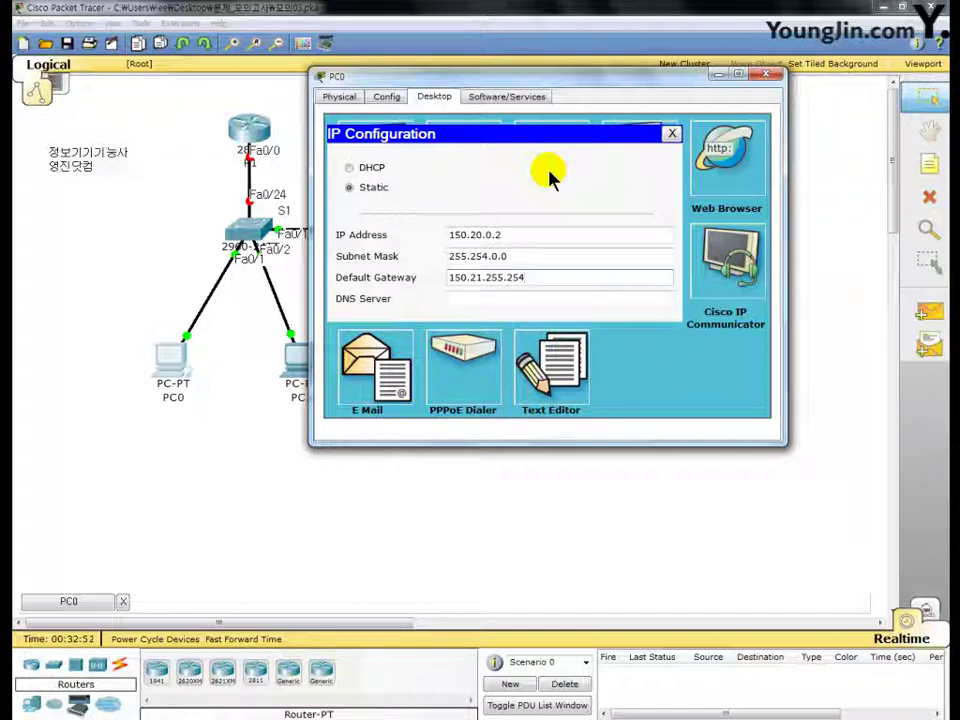
click(763, 76)
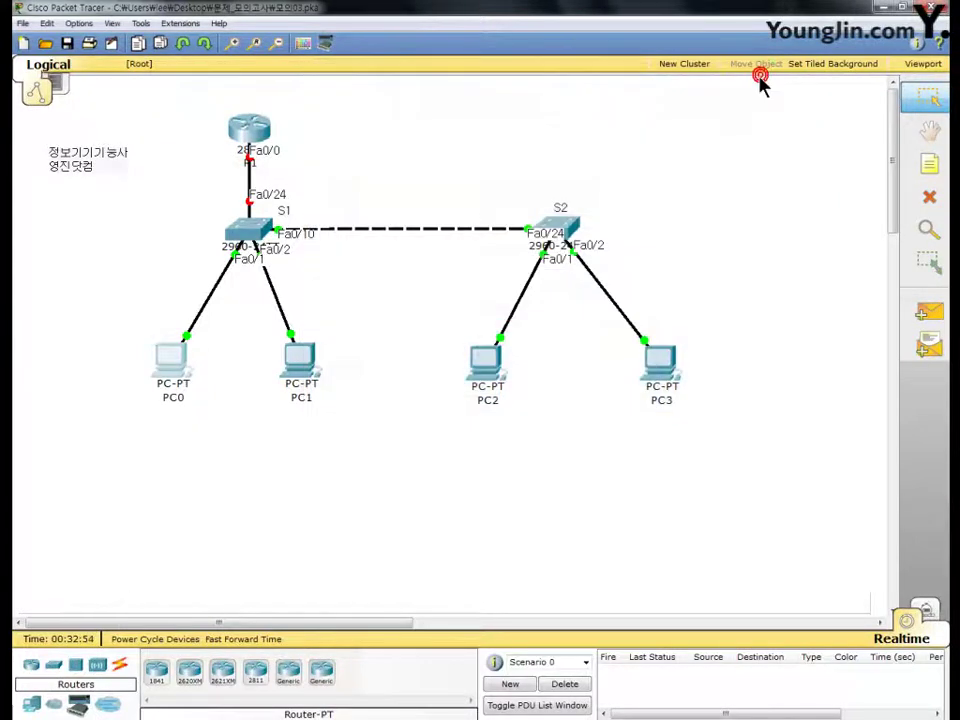
Open PC1's IP configuration and set its static IP address to 160.20.0.2.
click(298, 362)
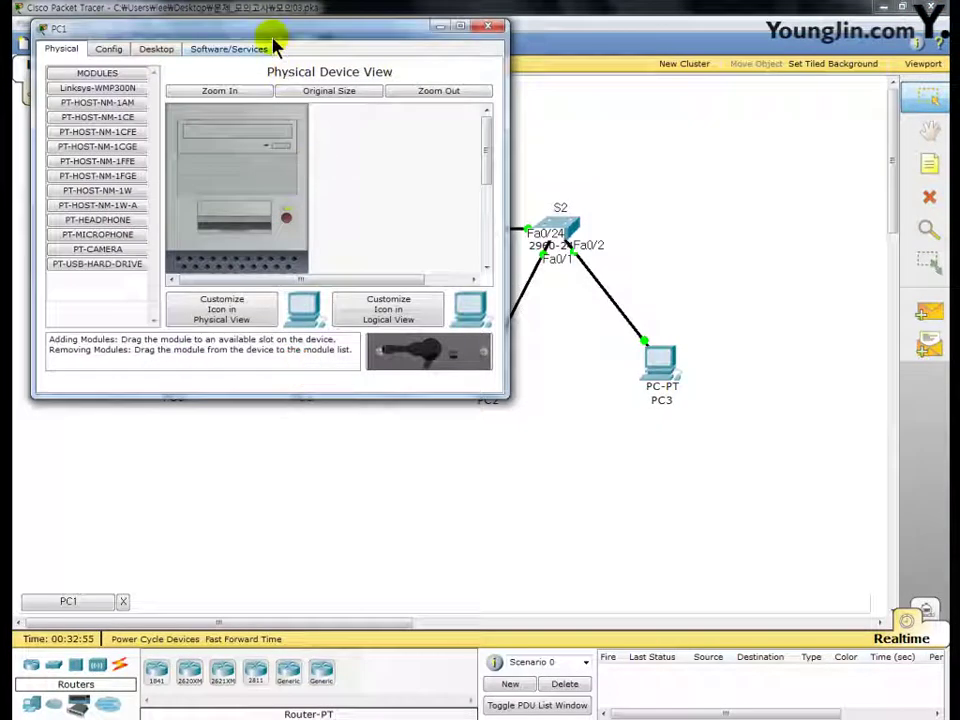
drag(283, 40, 461, 75)
click(355, 92)
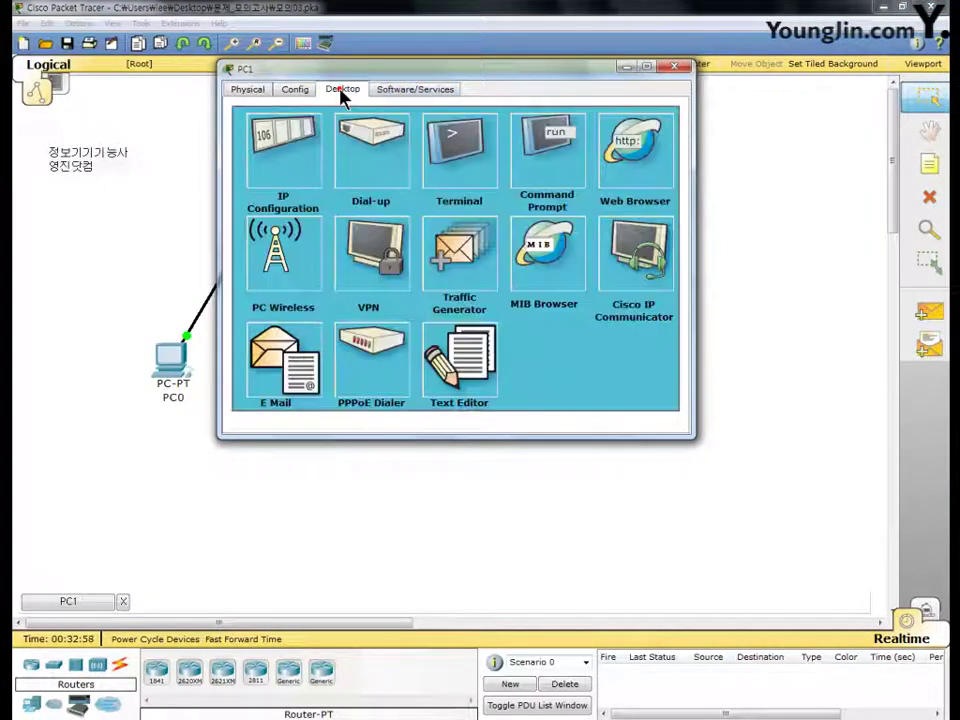
click(285, 137)
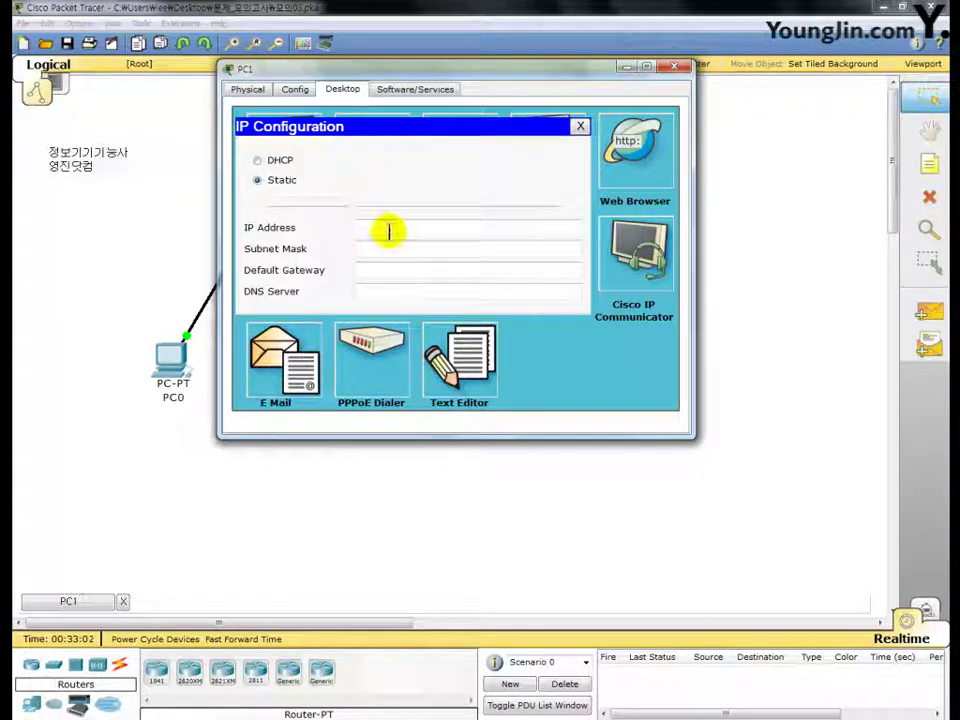
click(388, 229)
text(160)
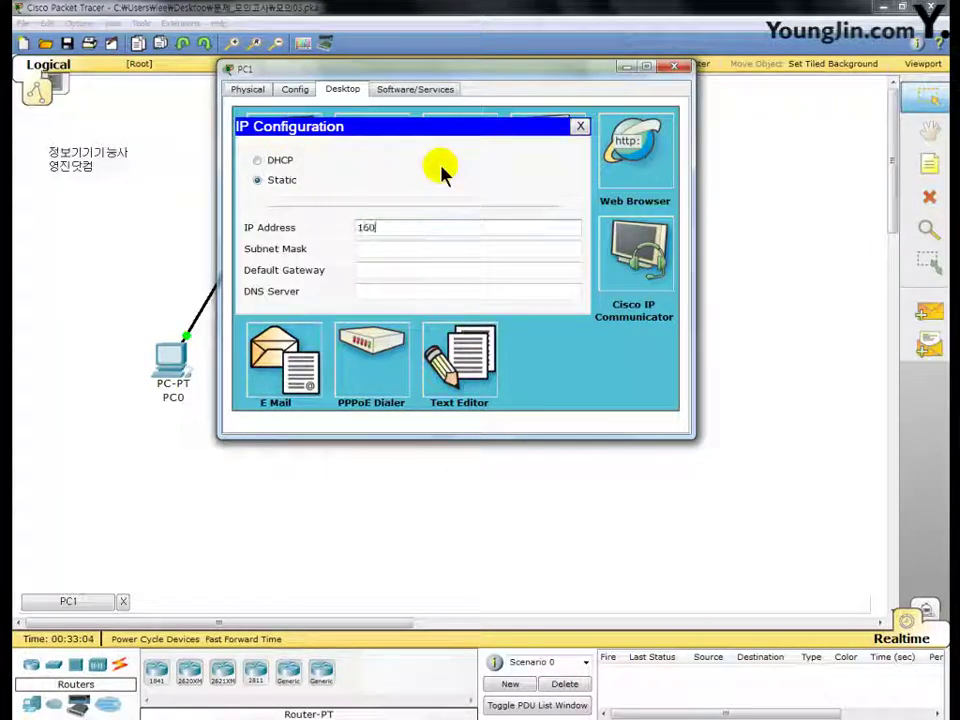
text(.20.0.2)
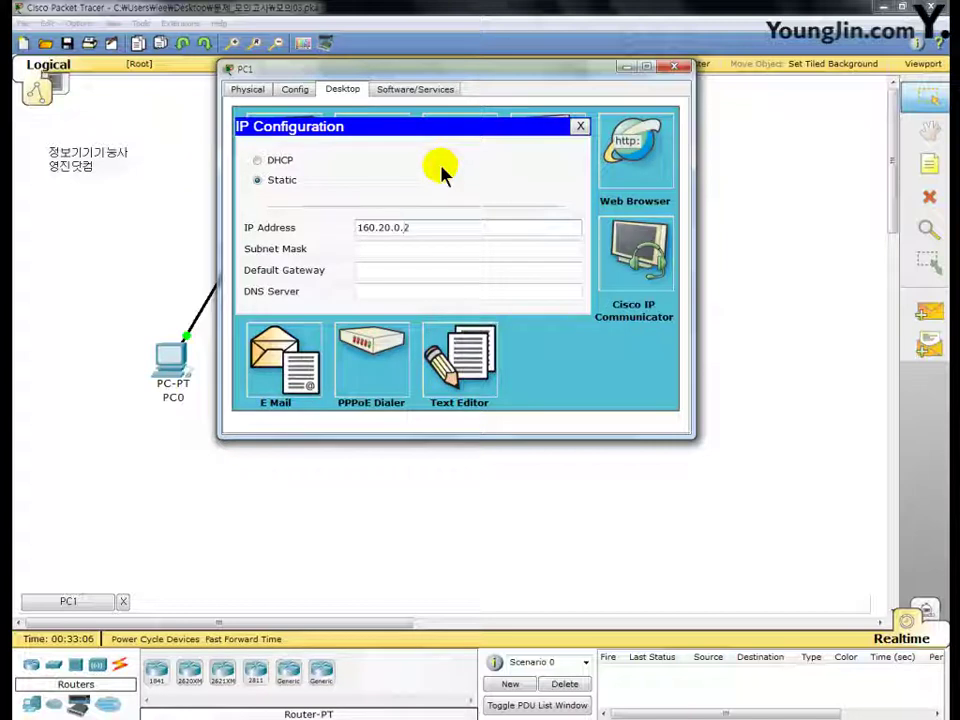
Set PC1's subnet mask to 255.254.0.0 and its default gateway to 160.21.255.254, and close its window.
key(Tab)
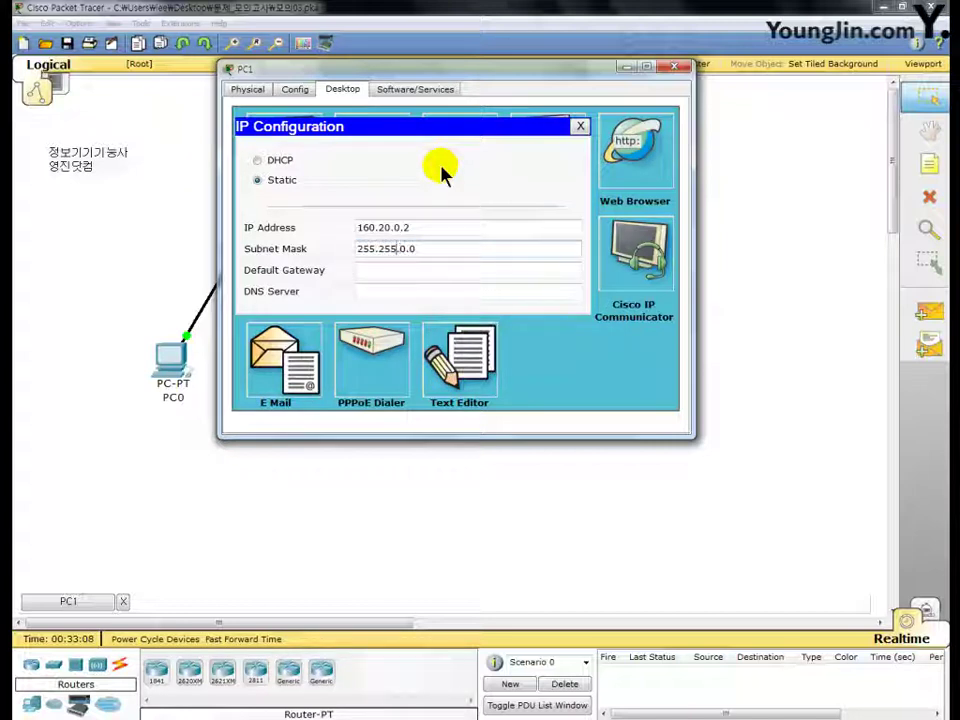
key(BackSpace)
text(4)
key(Tab)
text(10)
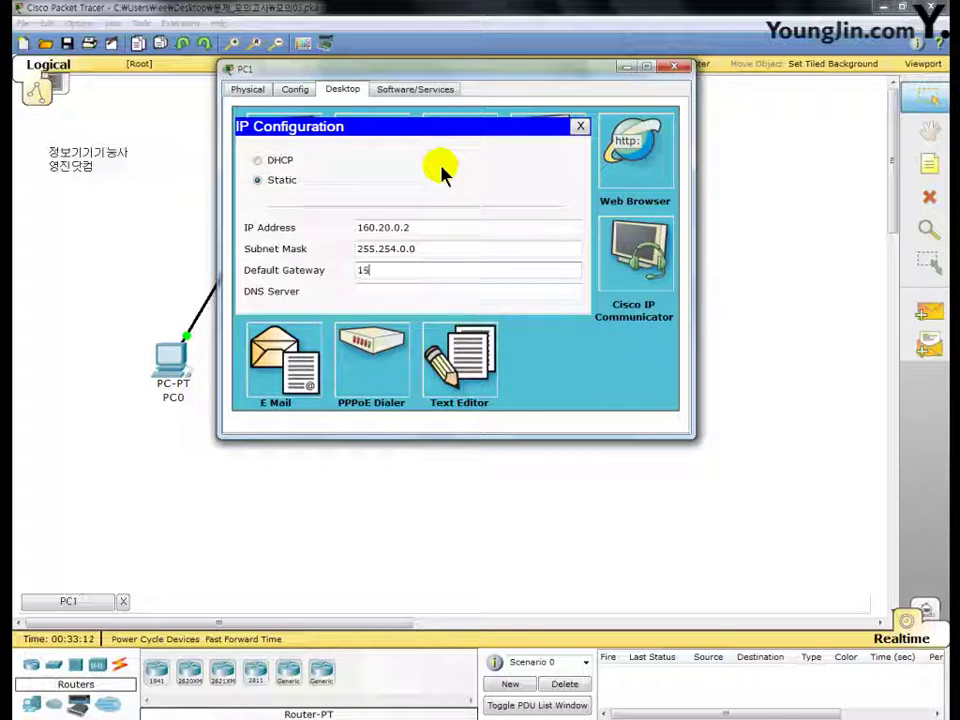
key(BackSpace)
text(6021.)
key(BackSpace)
key(BackSpace)
key(BackSpace)
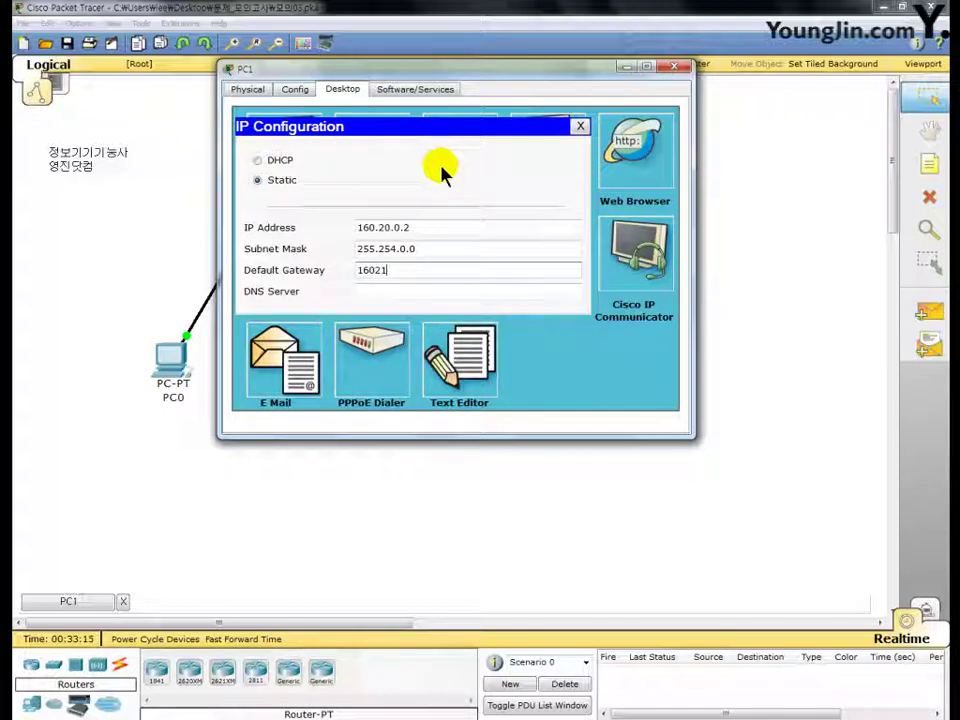
text(.21.255.254)
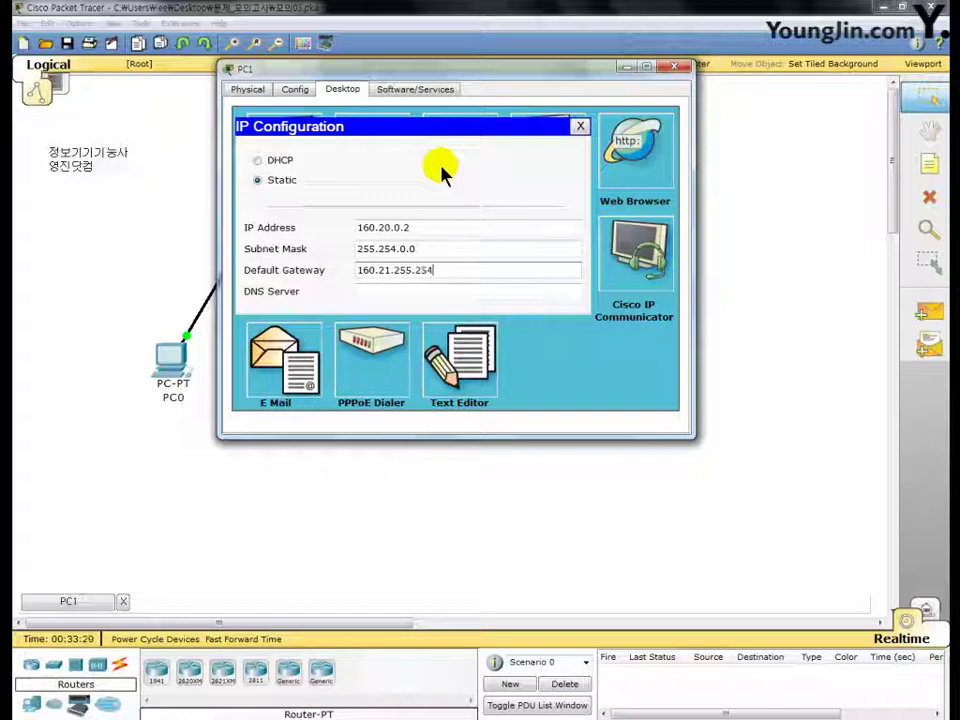
click(675, 67)
Open PC2's IP configuration and set its static IP address to 170.20.0.2.
click(485, 368)
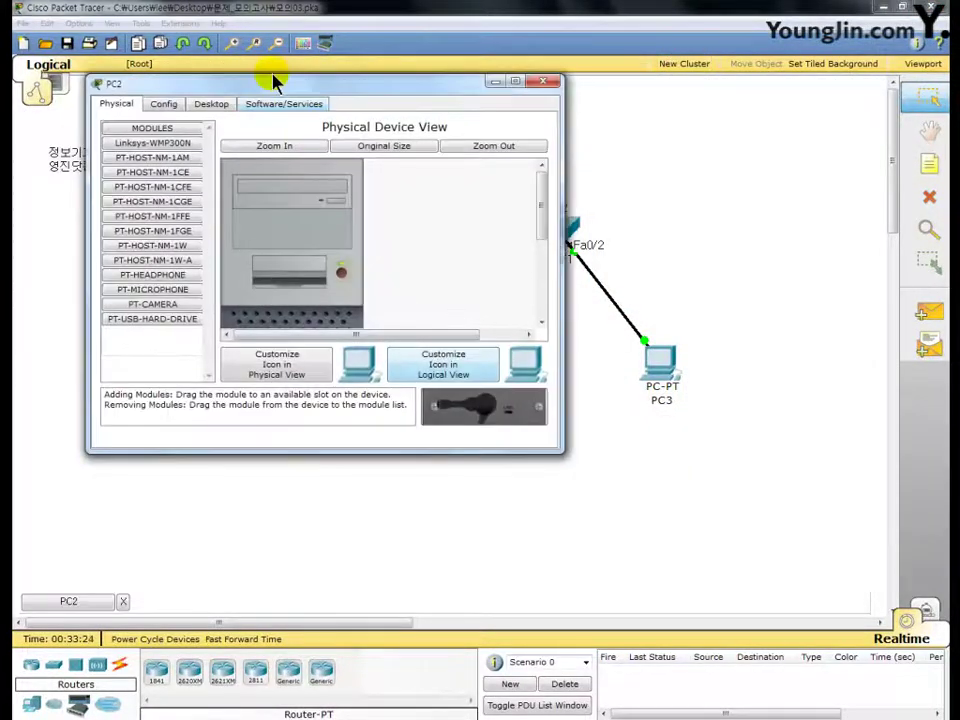
drag(274, 83, 406, 52)
click(351, 67)
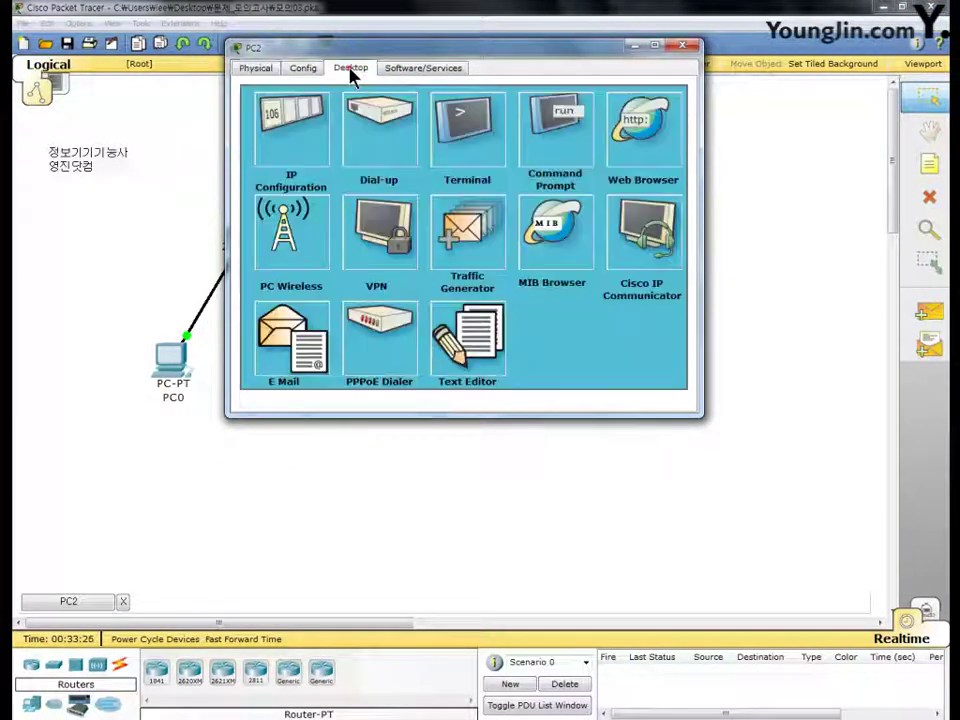
click(305, 152)
click(401, 210)
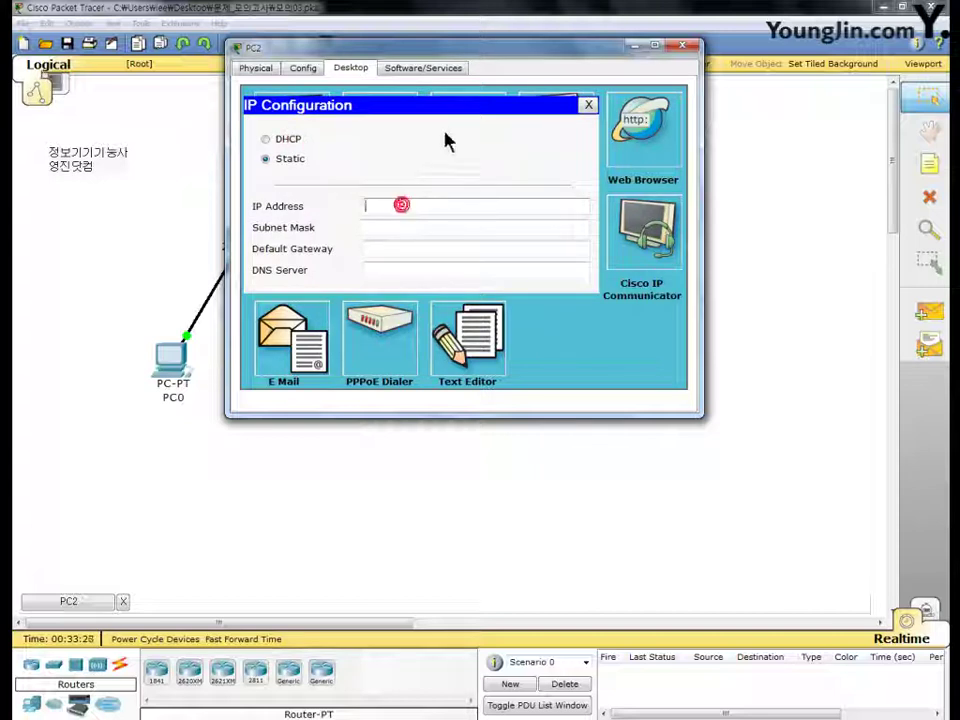
text(170.20.0.2)
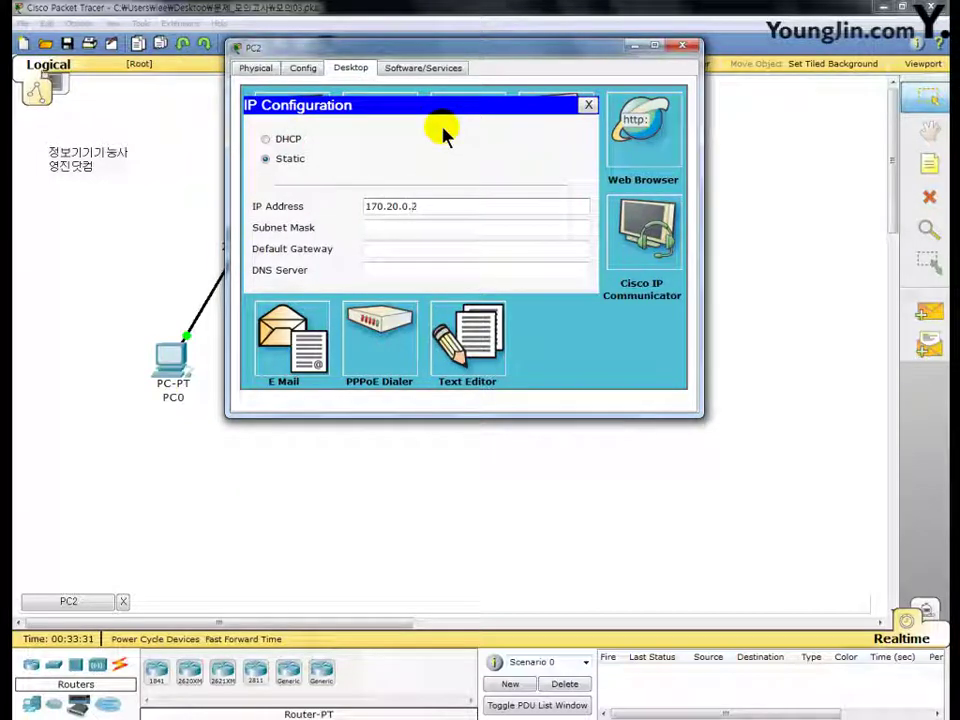
Set PC2's subnet mask to 255.254.0.0 and its default gateway to 170.21.255.254, and close its window.
key(Tab)
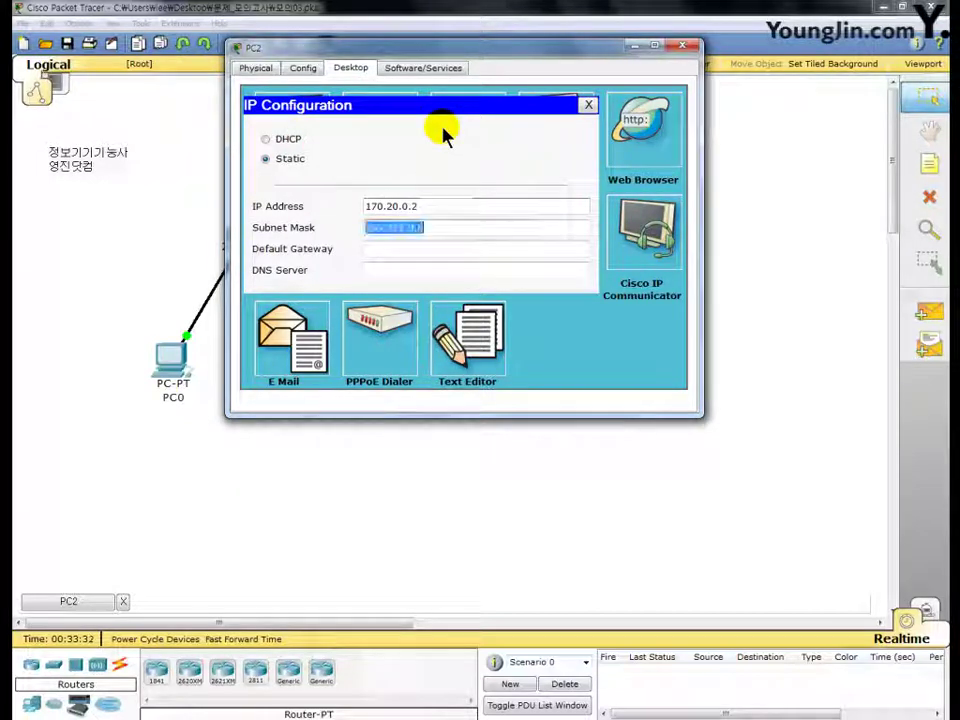
text(255.255.0.0)
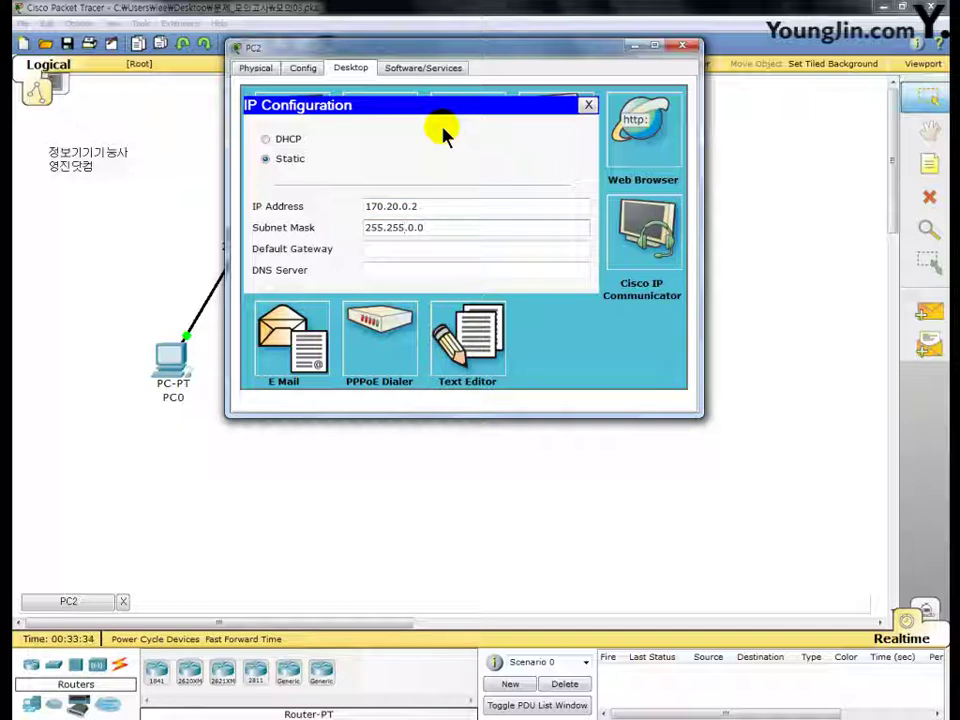
key(BackSpace)
text(4)
key(Tab)
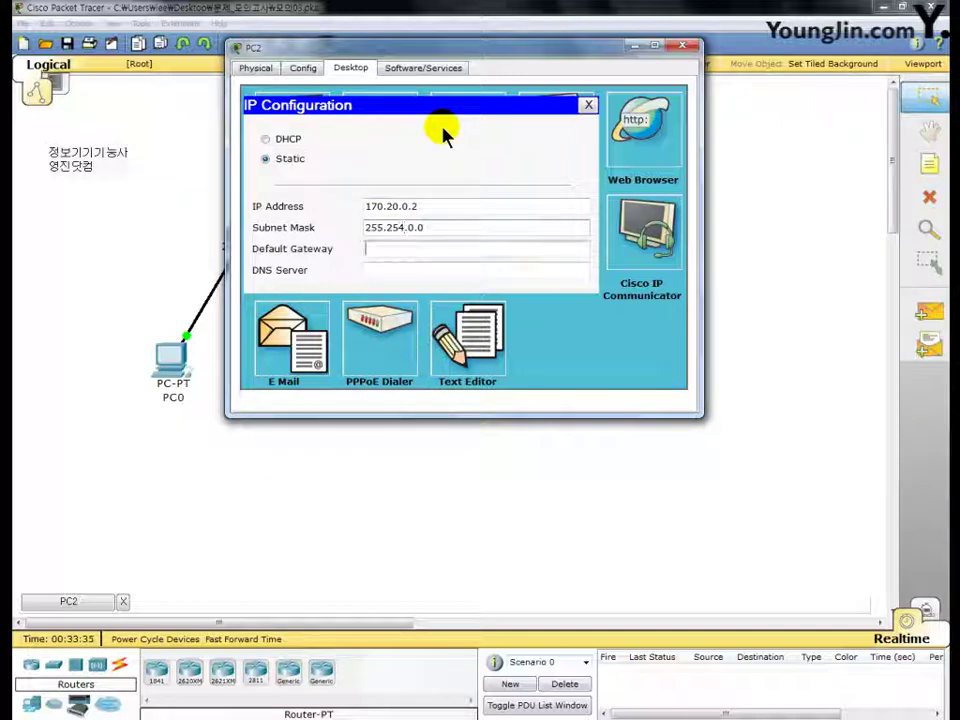
text(170)
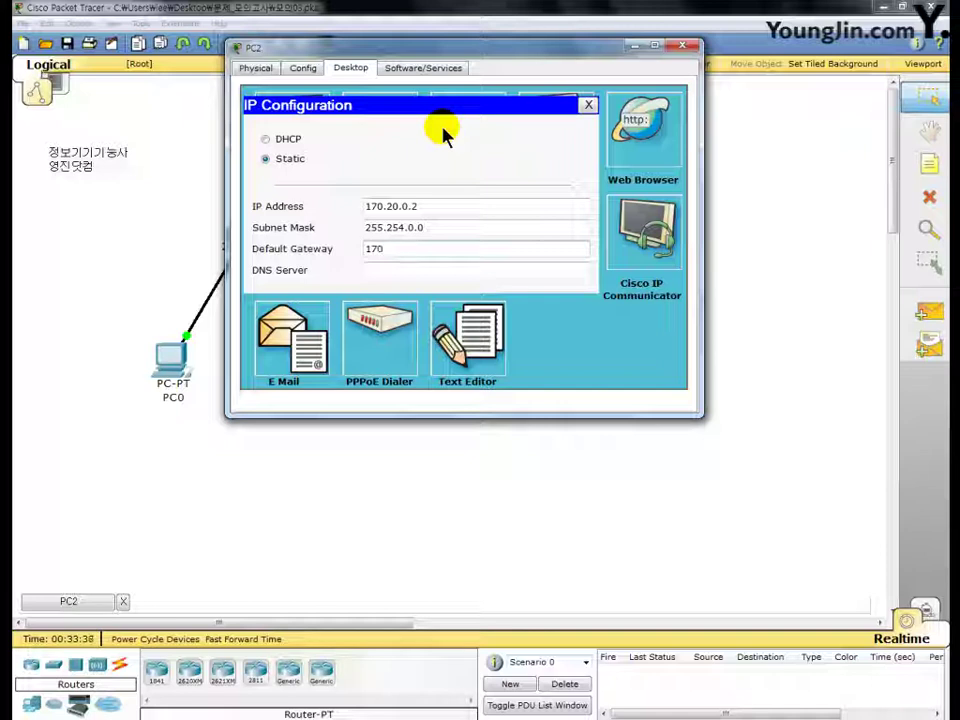
text(.21.255.254)
click(682, 45)
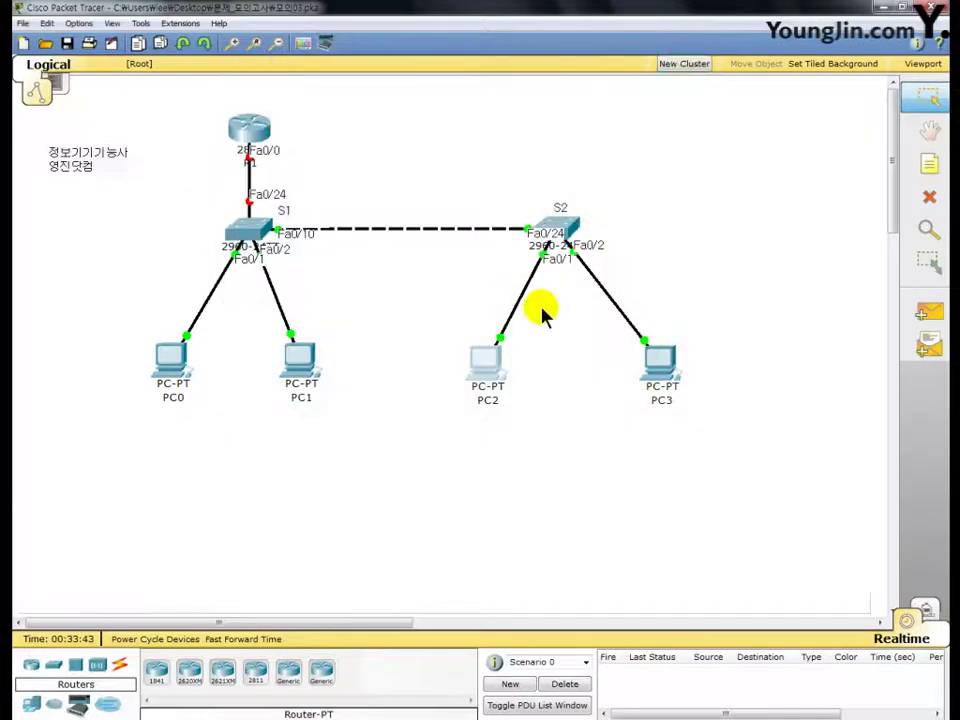
Open PC3's IP configuration and set its static IP address to 180.20.0.2.
click(656, 364)
click(260, 160)
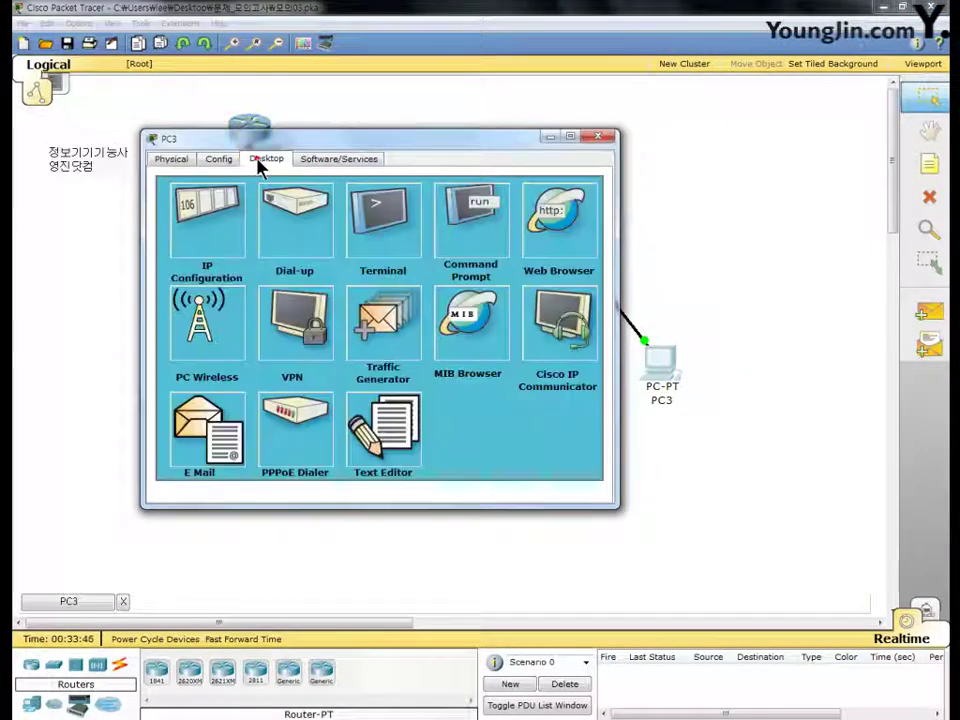
click(229, 214)
drag(359, 143, 516, 57)
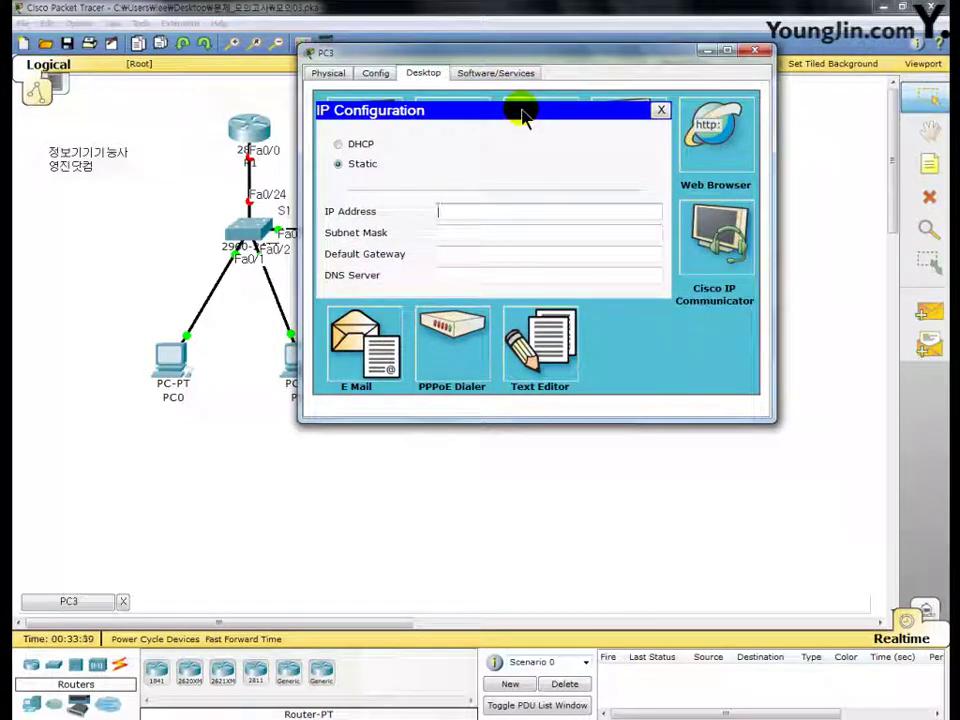
text(180.20.0.2)
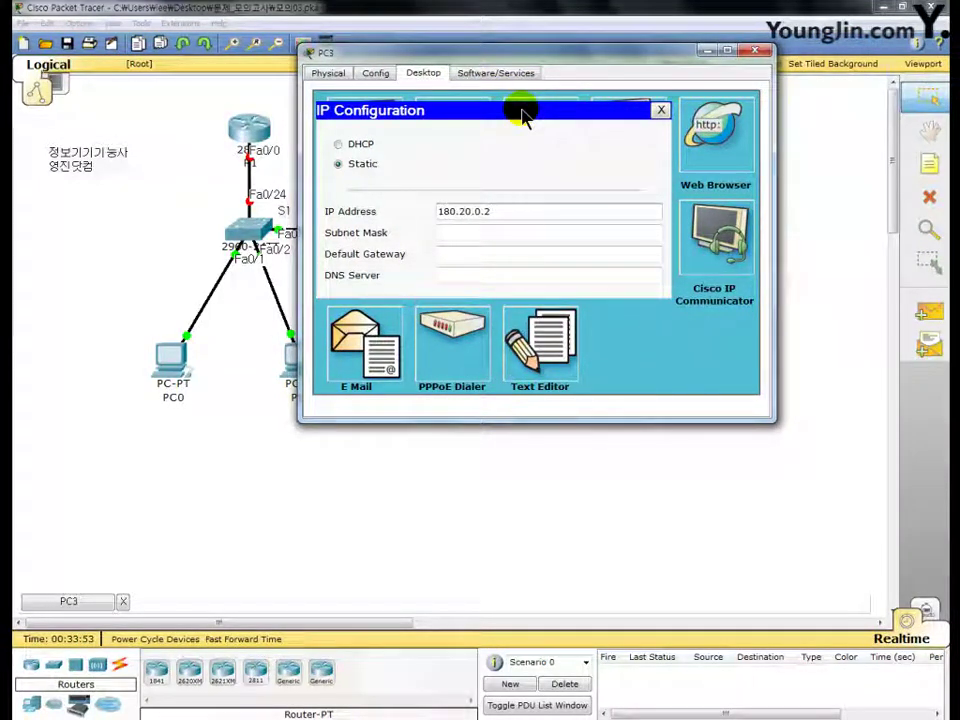
Set PC3's subnet mask to 255.254.0.0 and its default gateway to 180.21.255.254, and close its window.
key(Tab)
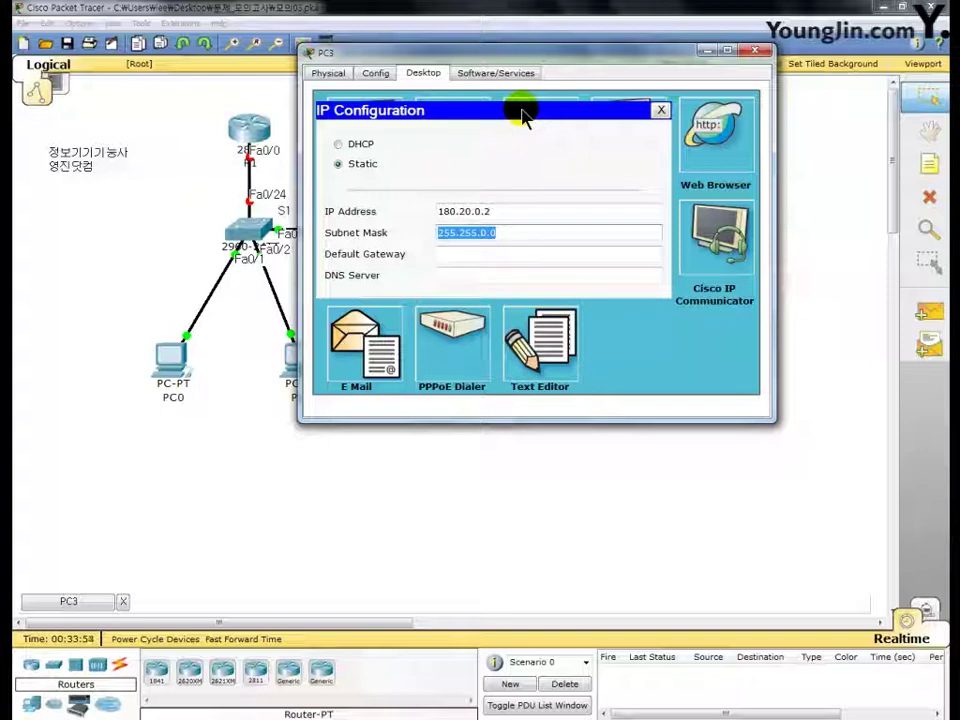
key(Right)
key(Left)
key(Left)
key(Left)
key(Left)
key(BackSpace)
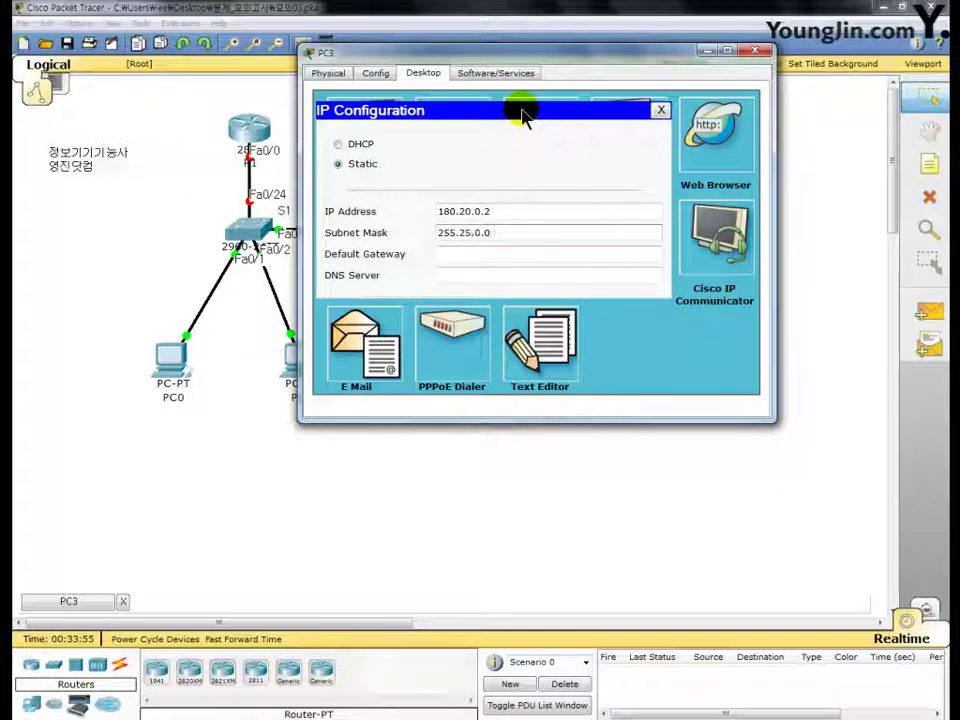
text(4)
key(Tab)
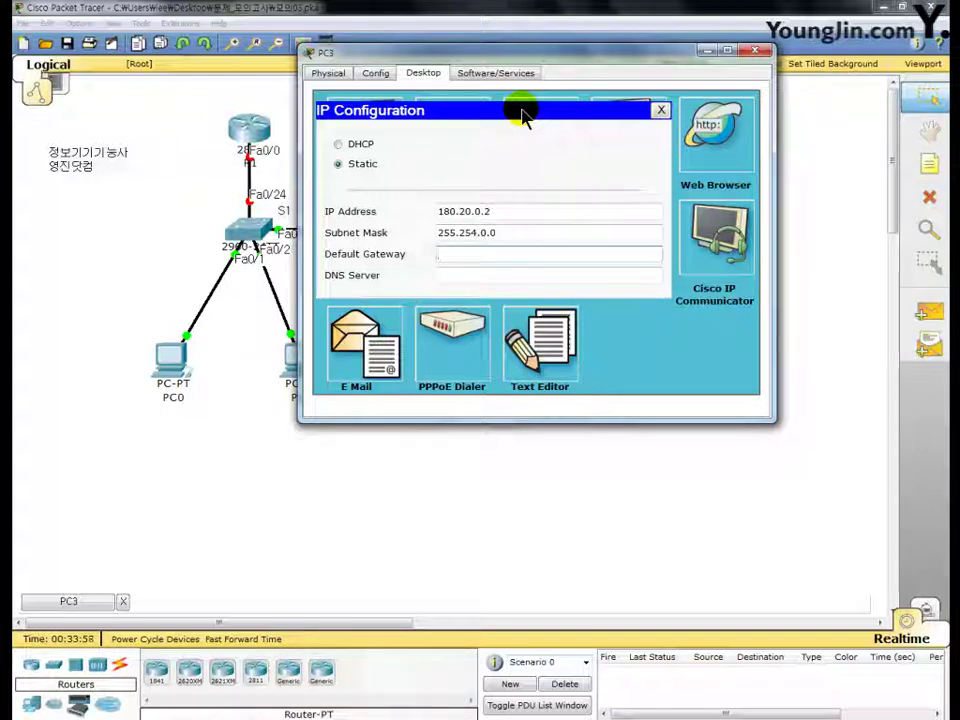
text(180.)
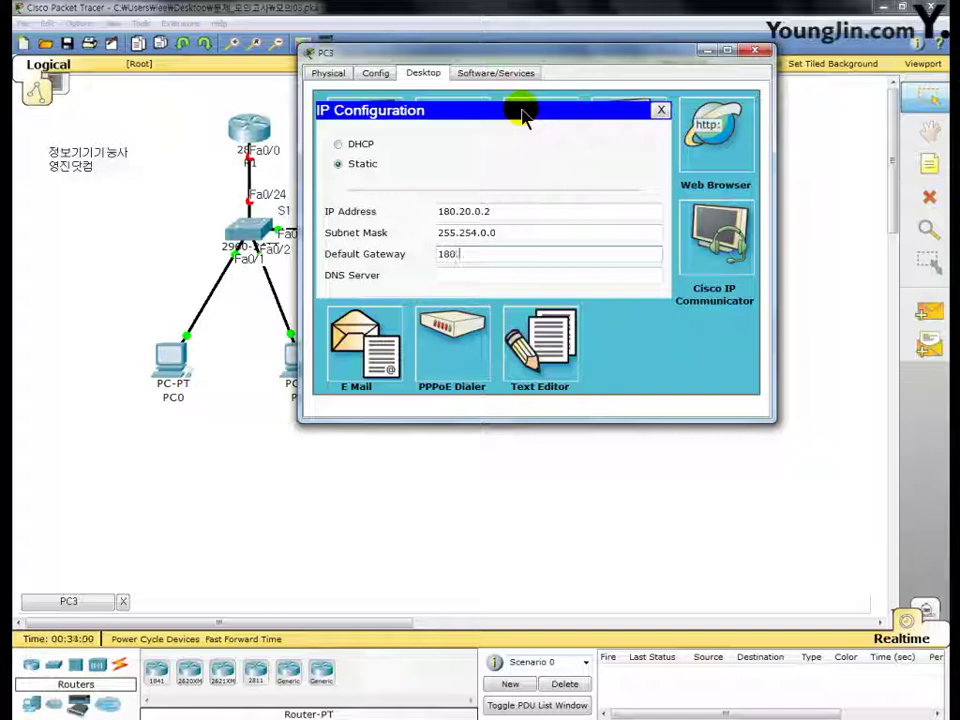
text(21.255.254)
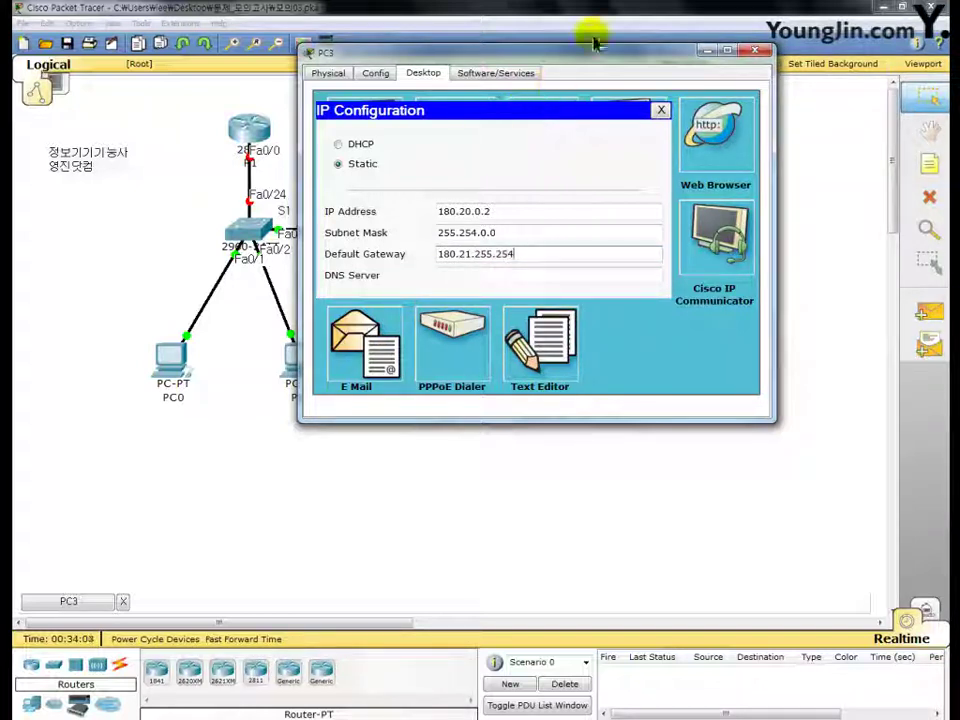
click(754, 52)
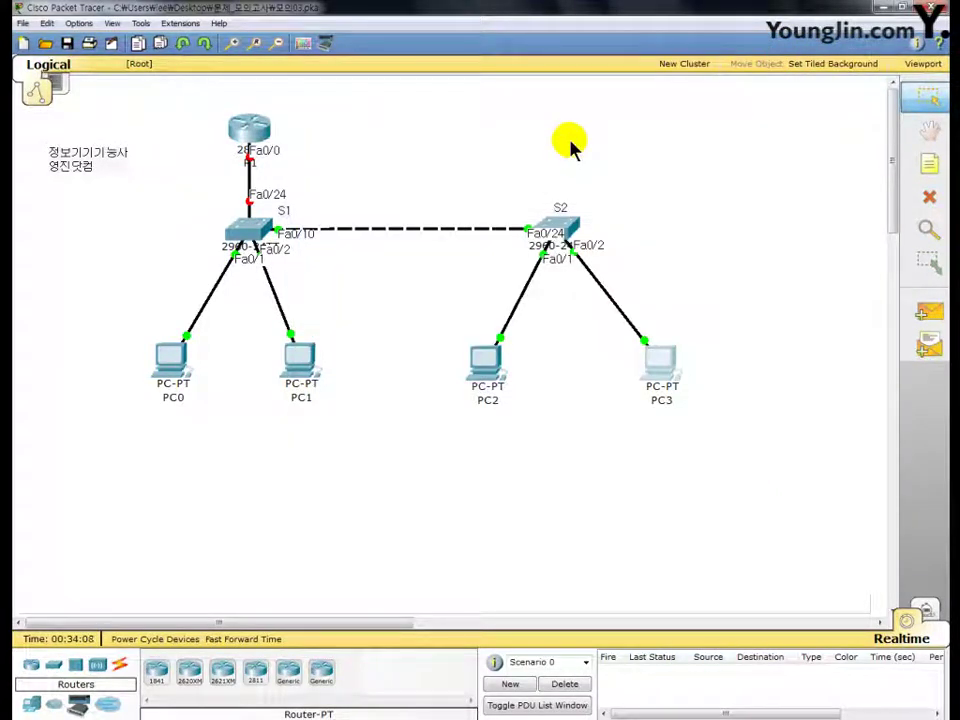
Open the IOS command-line interface of switch S1.
click(245, 232)
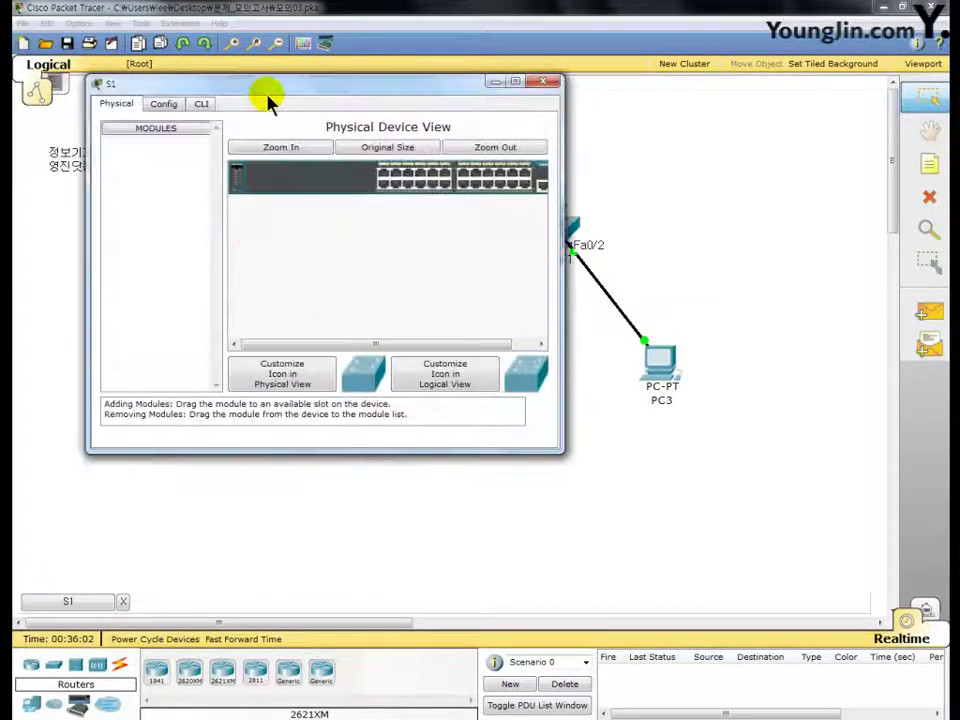
drag(268, 96, 407, 43)
click(342, 57)
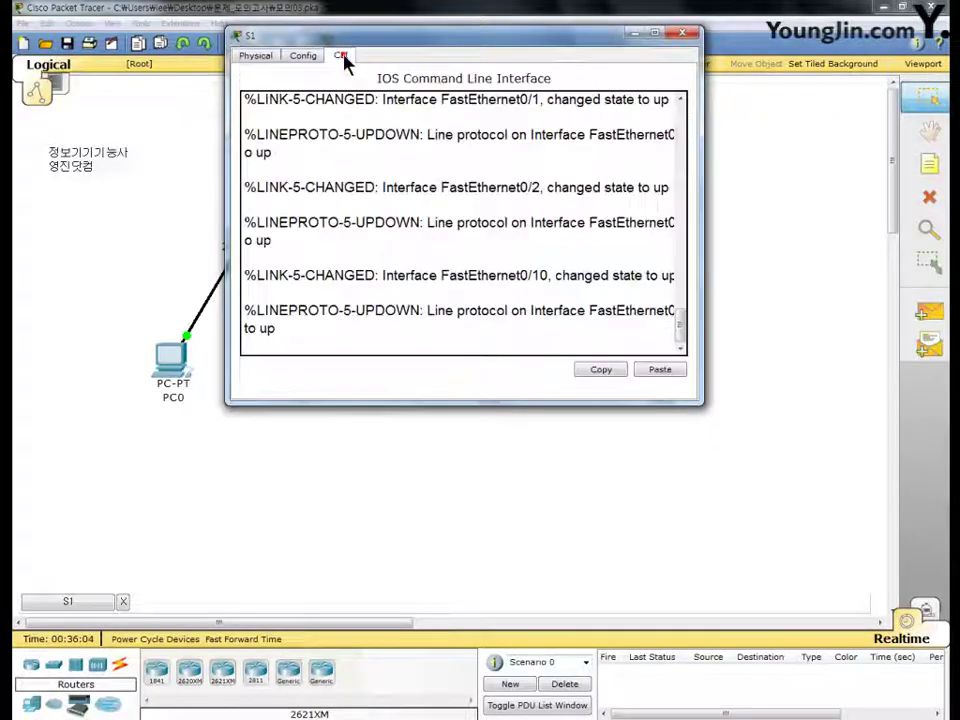
Enter global configuration mode on S1 and create VLAN 50 with the name admin.
key(Return)
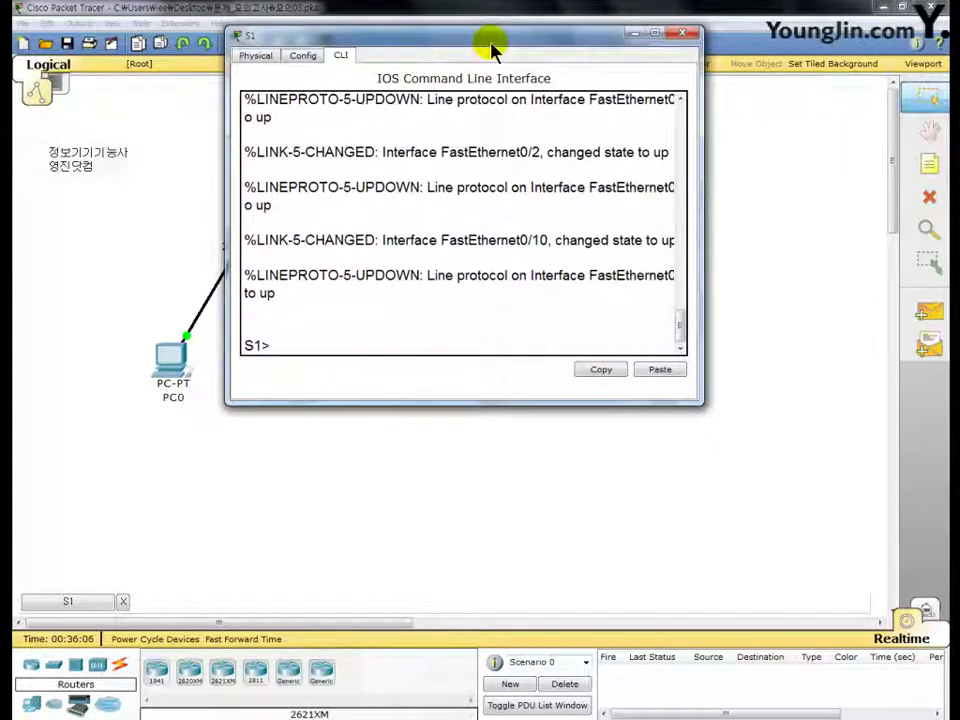
text(en)
key(Return)
text(conf t)
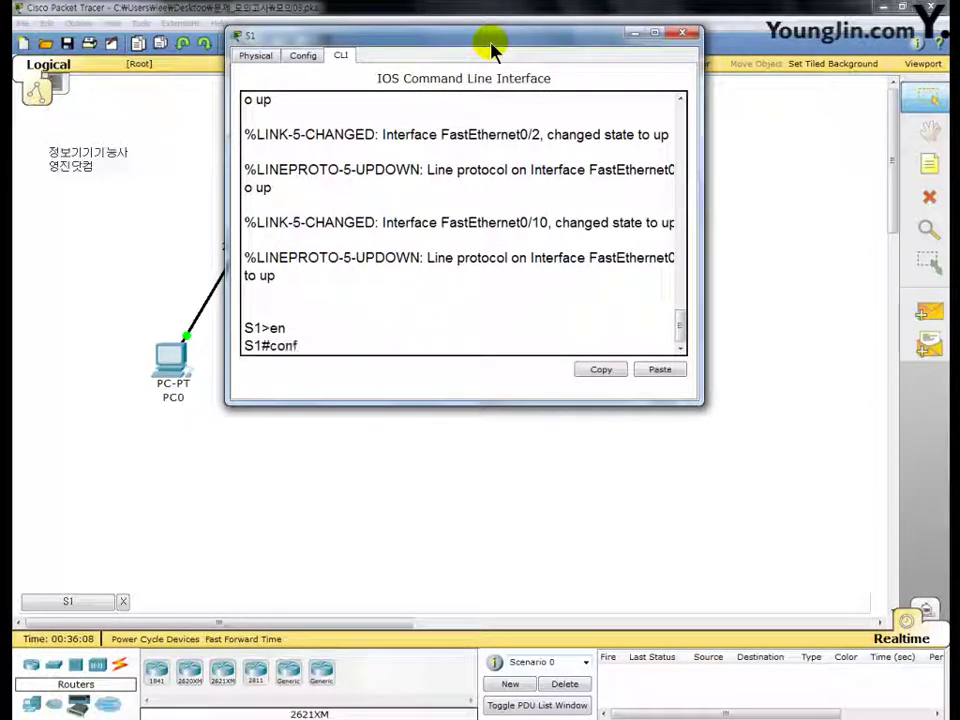
key(Return)
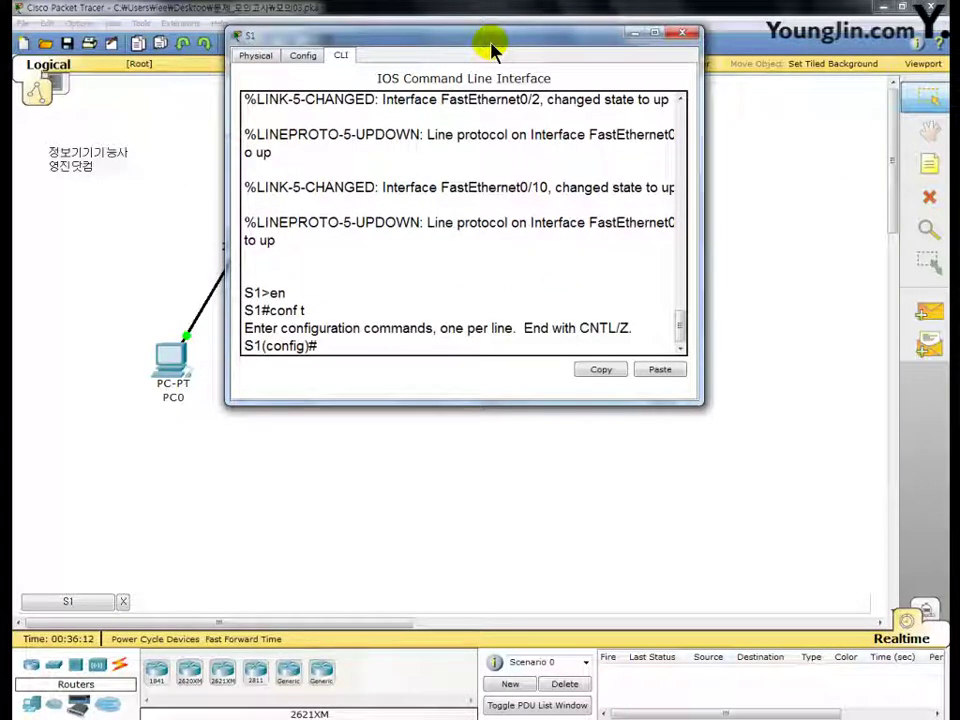
text(vl  50)
key(Return)
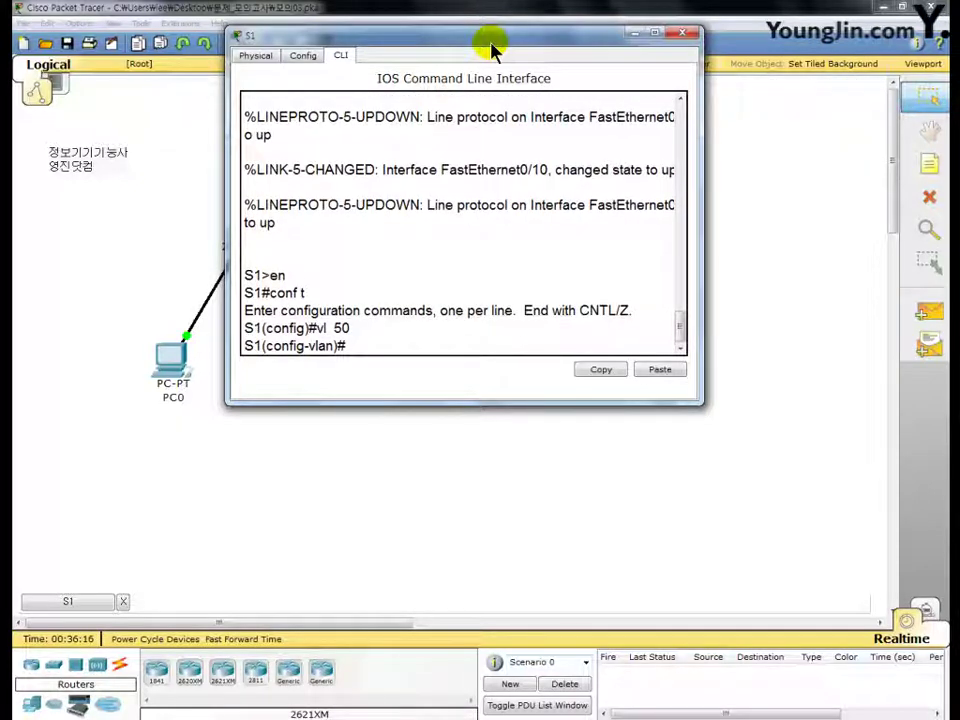
text(na  admin)
key(Return)
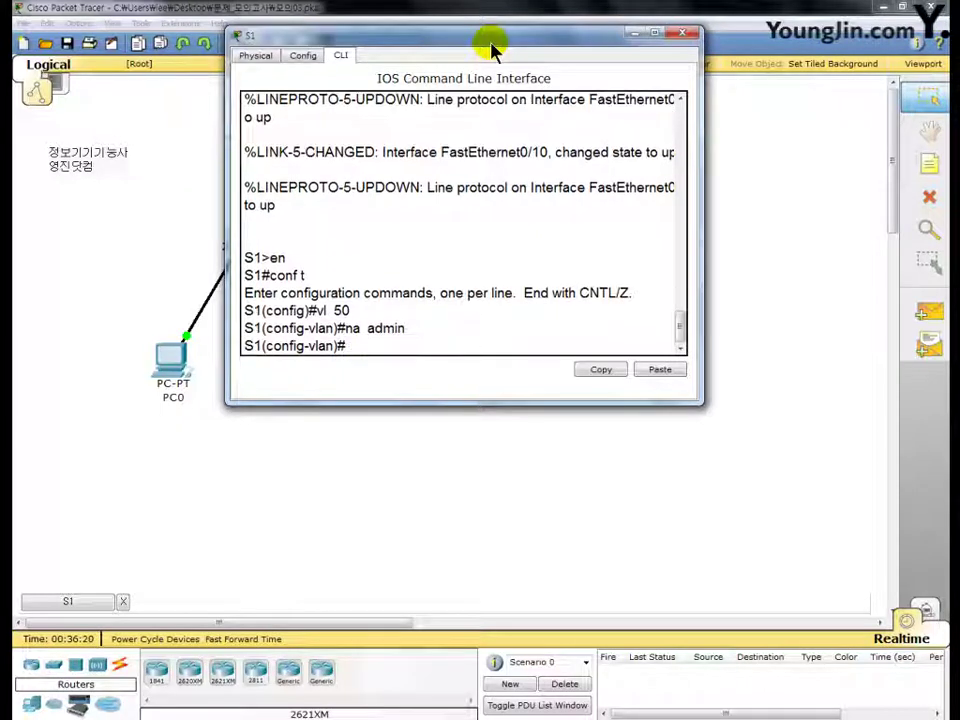
Create VLAN 60 on S1 with the name sales.
text(vl  60)
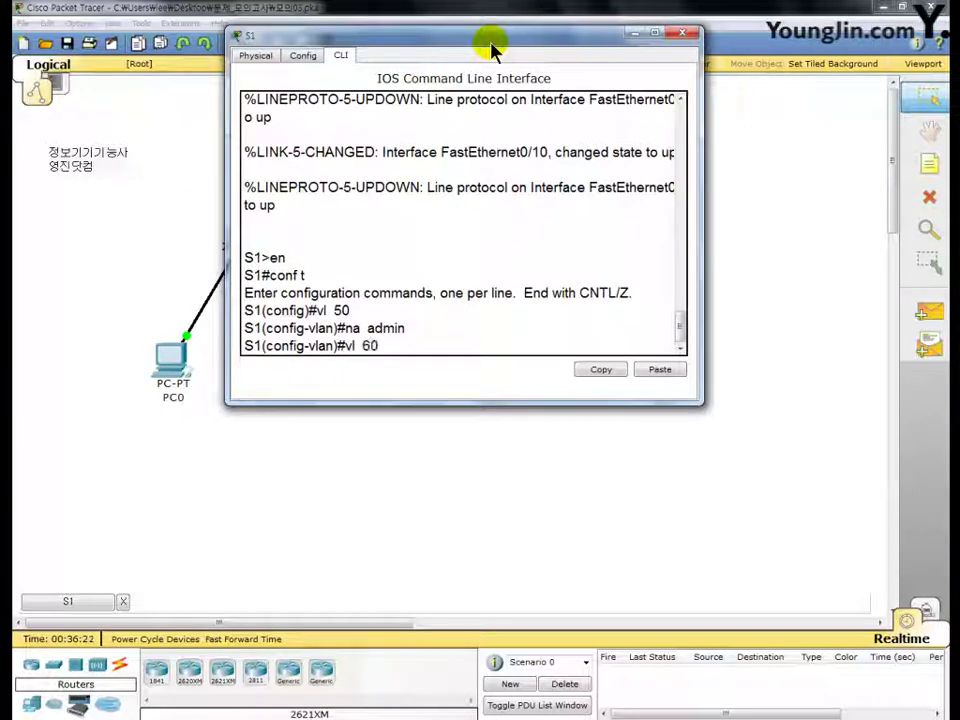
key(Return)
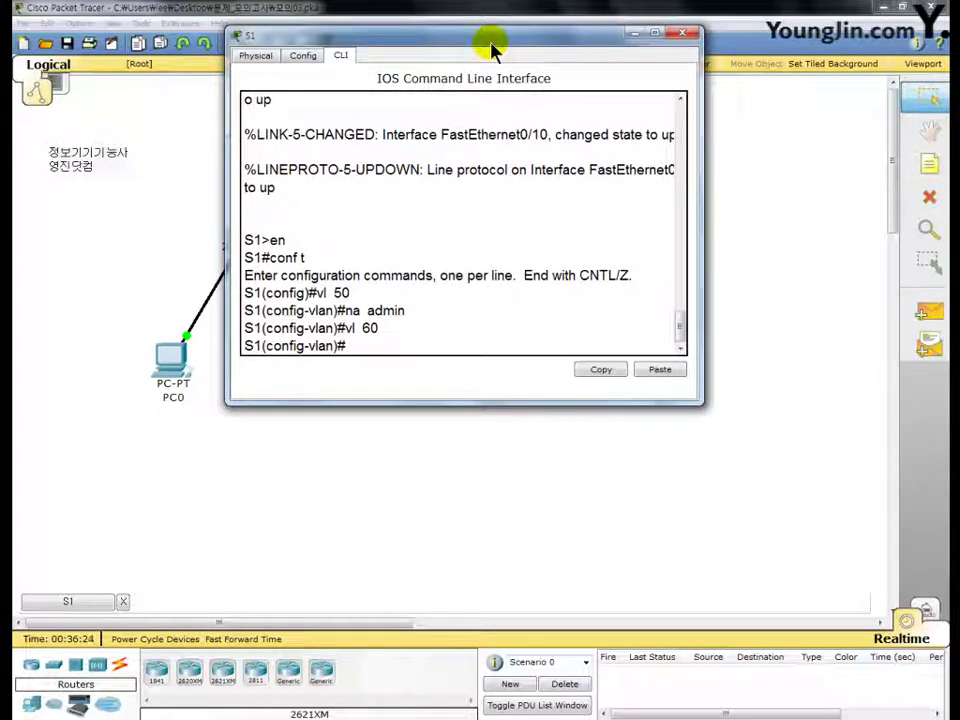
text(na sales)
key(Return)
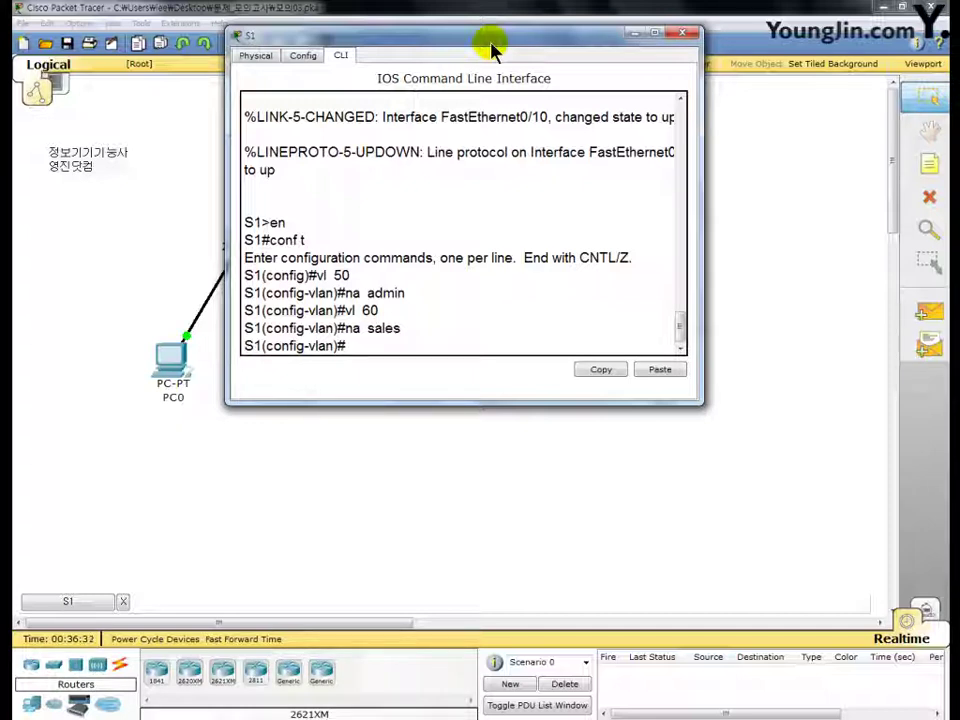
Set S1's interface f0/1 to access mode and assign it to VLAN 50.
text(int)
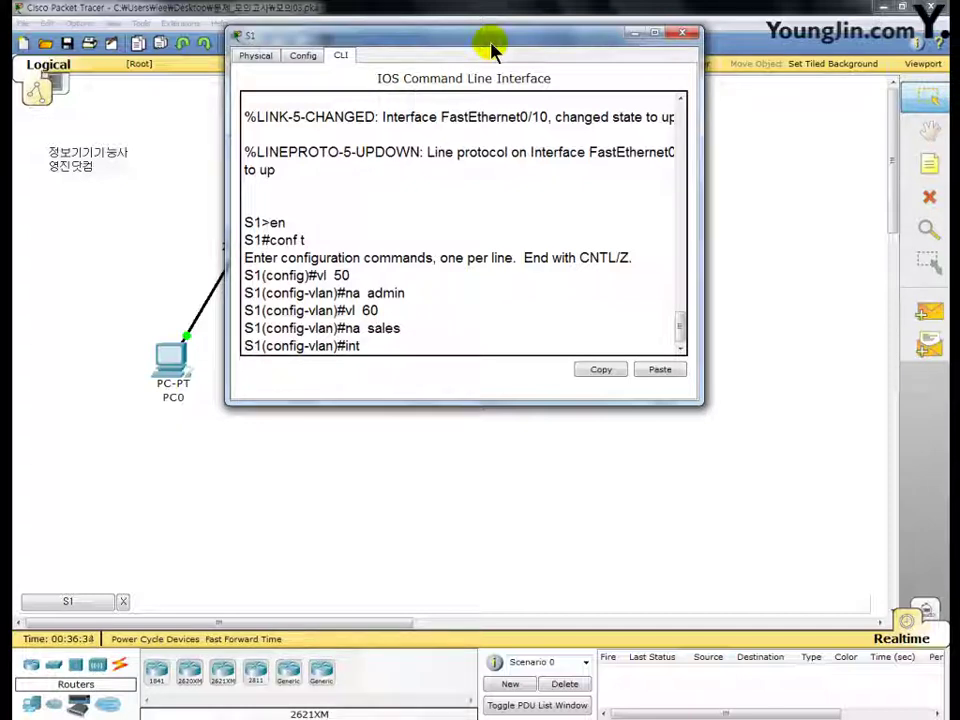
text( f0/1)
key(Return)
text(sw)
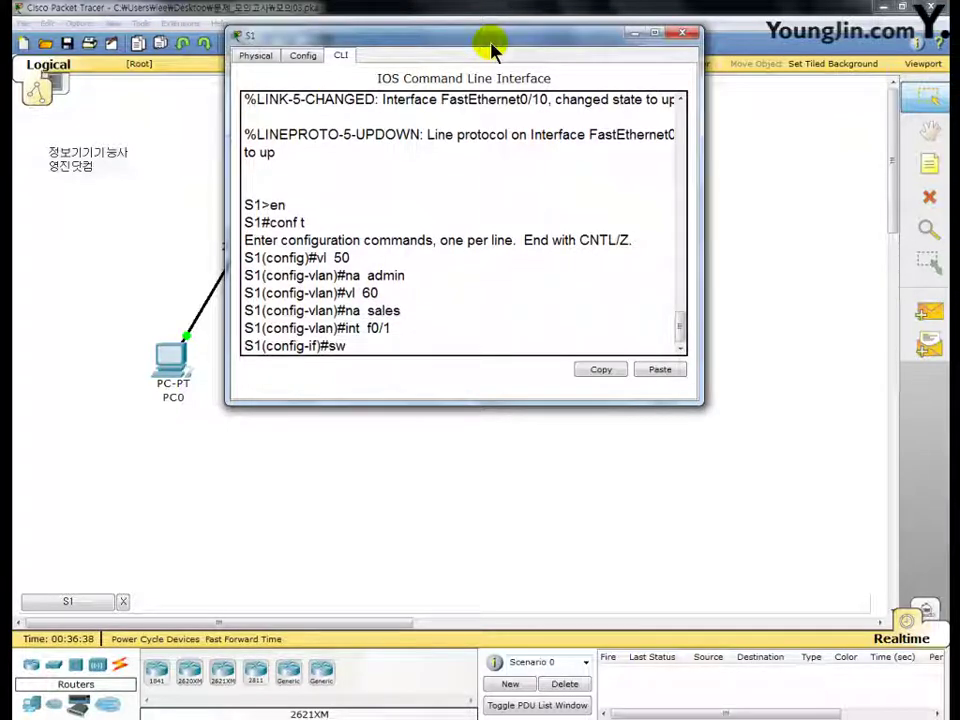
text( mo acc)
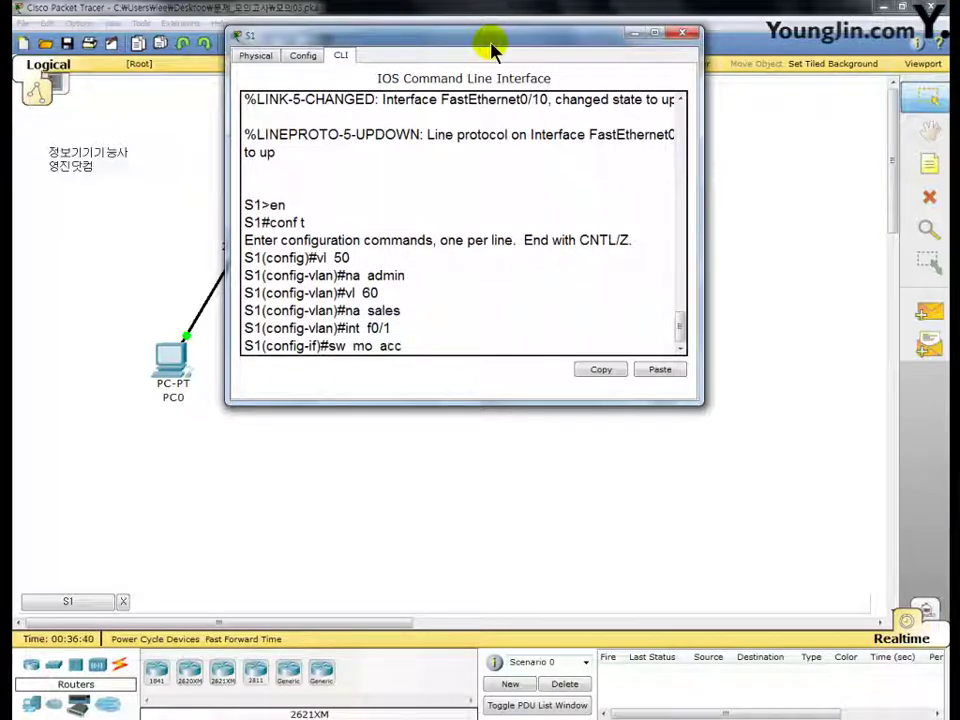
key(Return)
text(sw a)
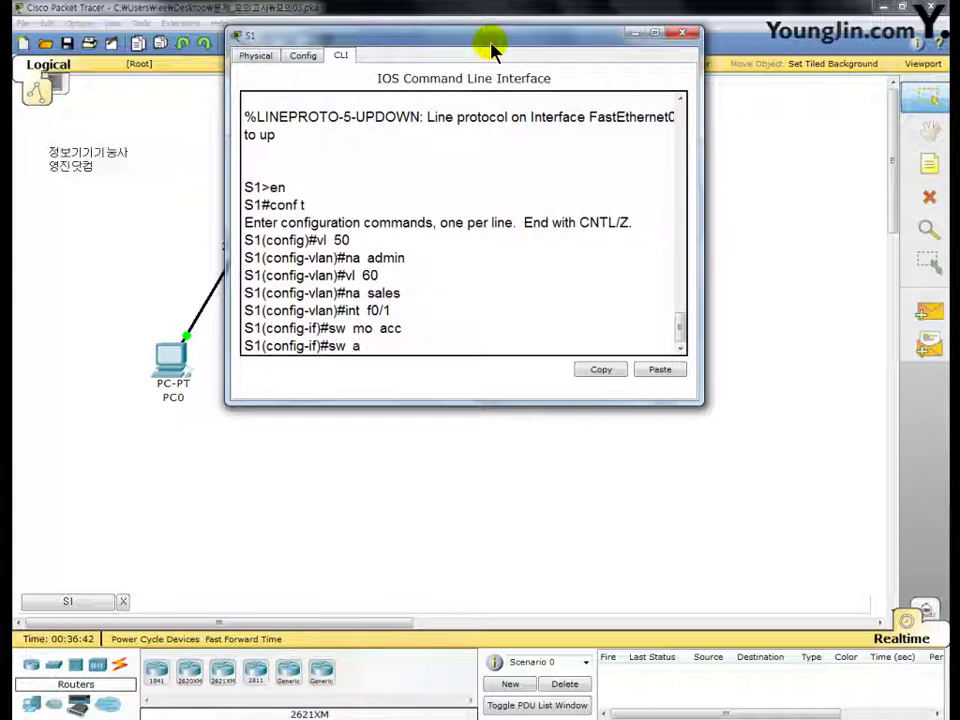
text(cc vl)
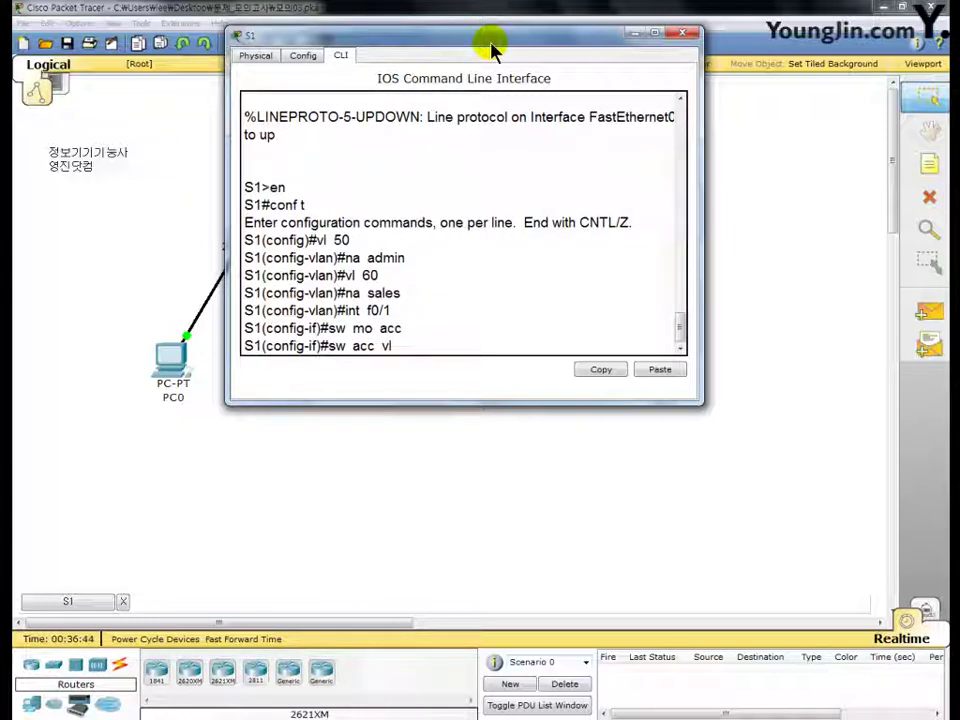
text( 50)
key(Return)
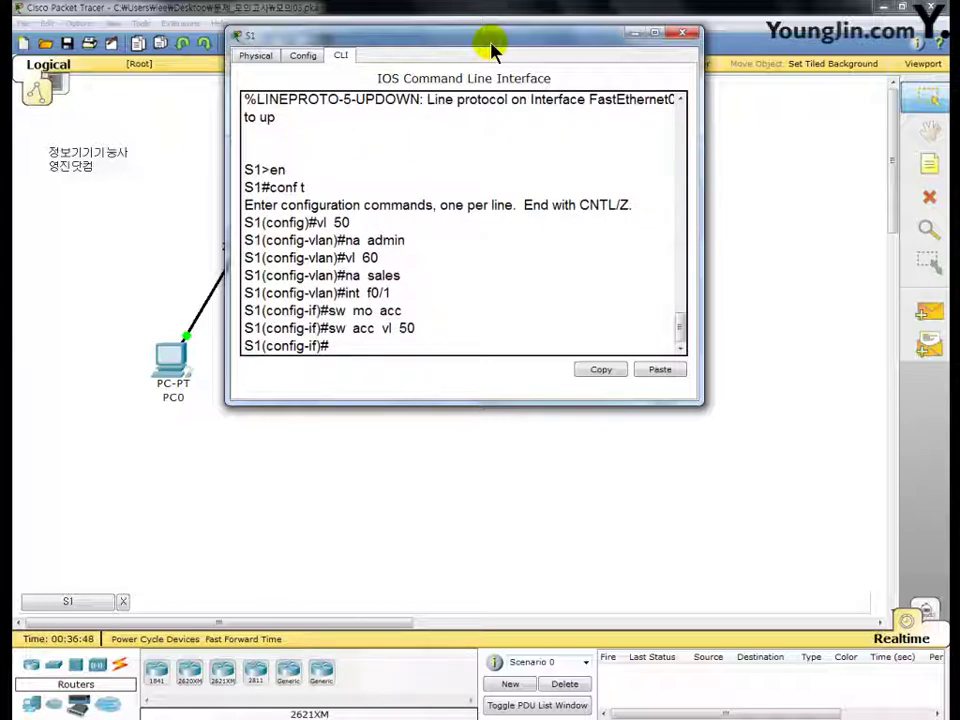
Set S1's interface f0/2 to access mode and assign it to VLAN 60.
text(int f0/2)
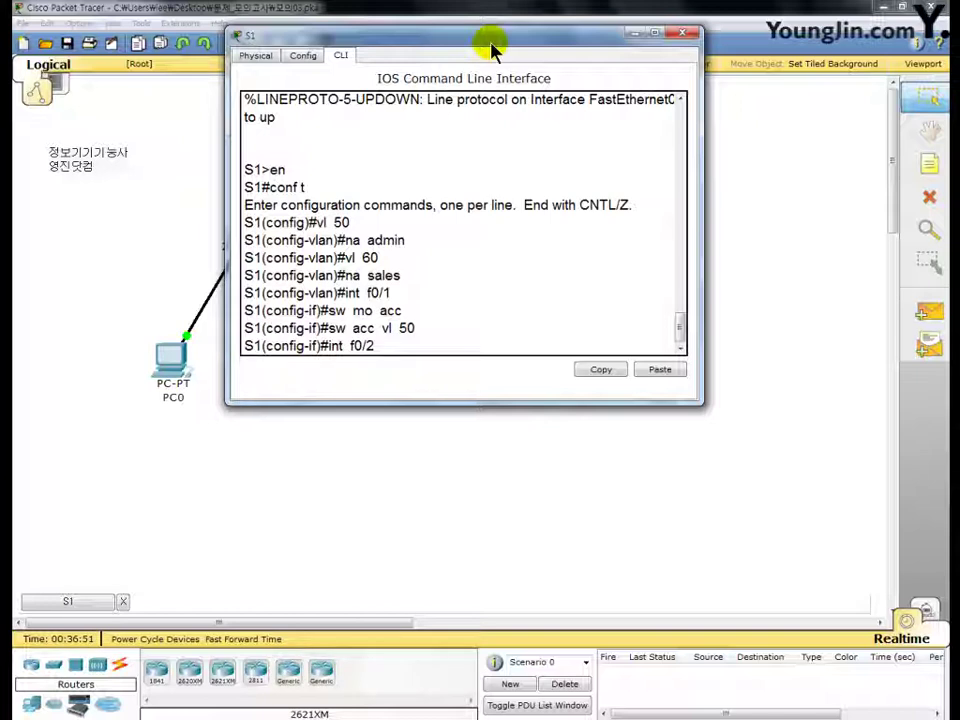
key(Return)
text(s)
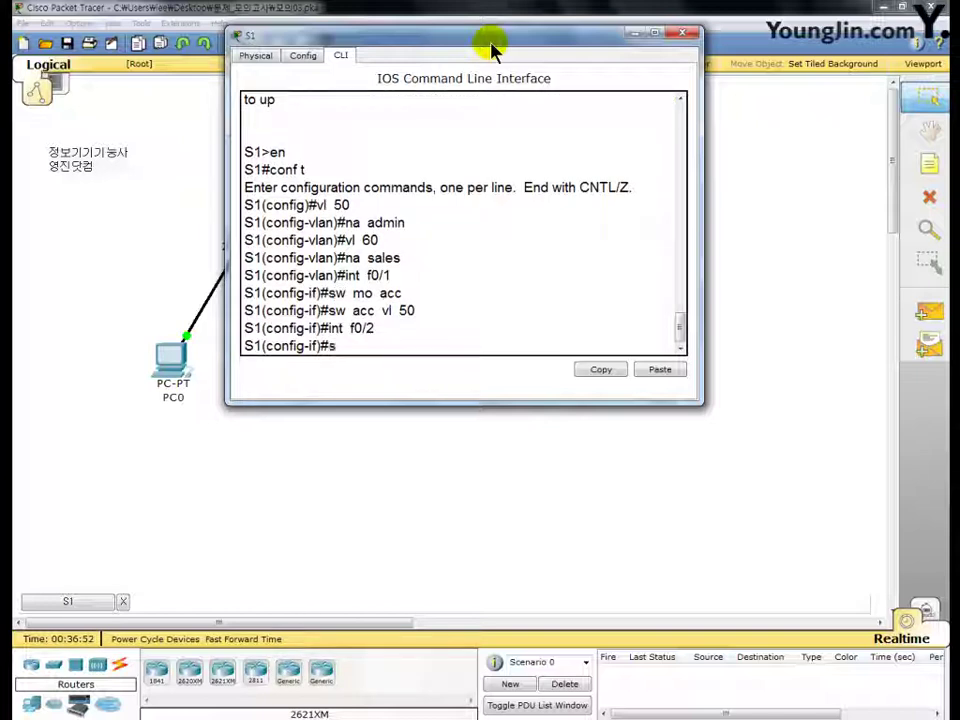
text(w mo a)
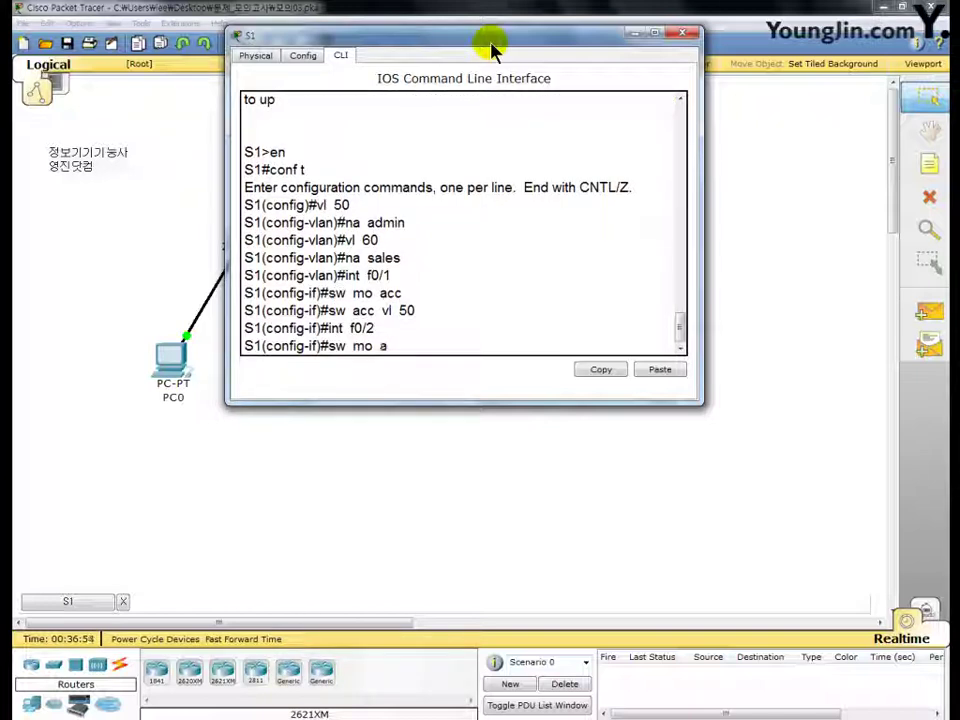
text(cc)
key(Return)
text(sw)
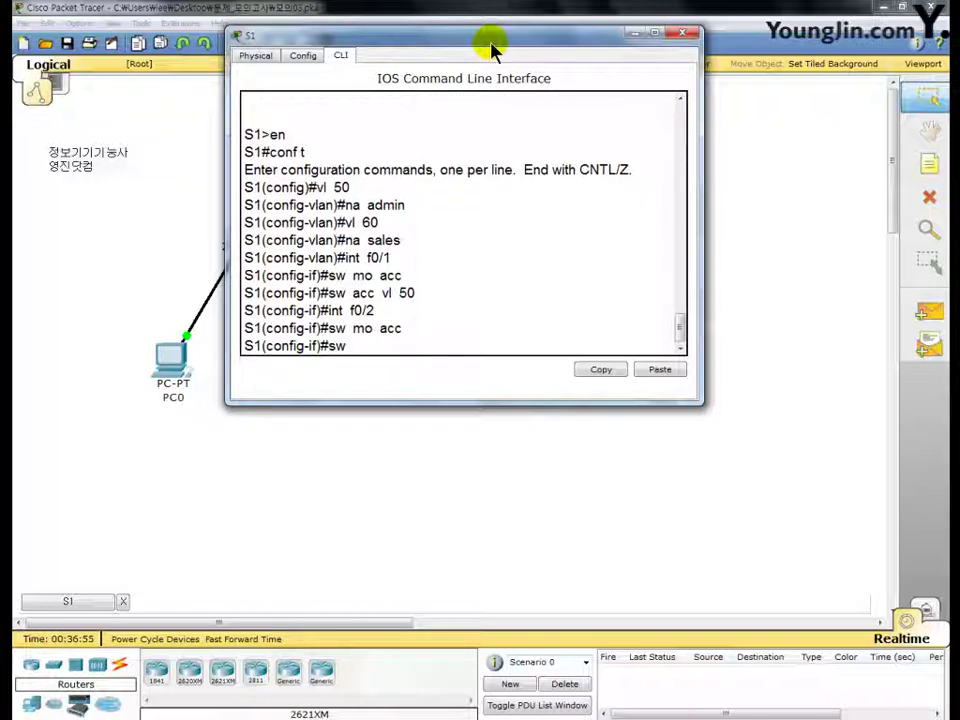
text( acc vl 60)
key(Return)
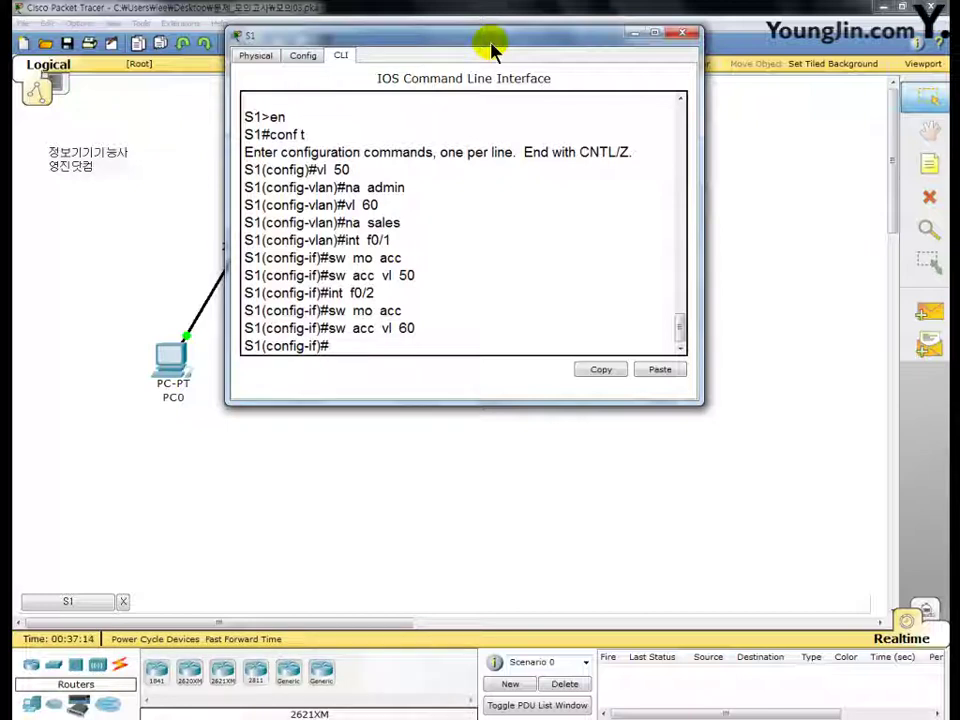
Give S1's VLAN 50 interface the IP address 150.20.0.3 with mask 255.254.0.0 and enable it with no shutdown.
text(int vl 50)
key(Return)
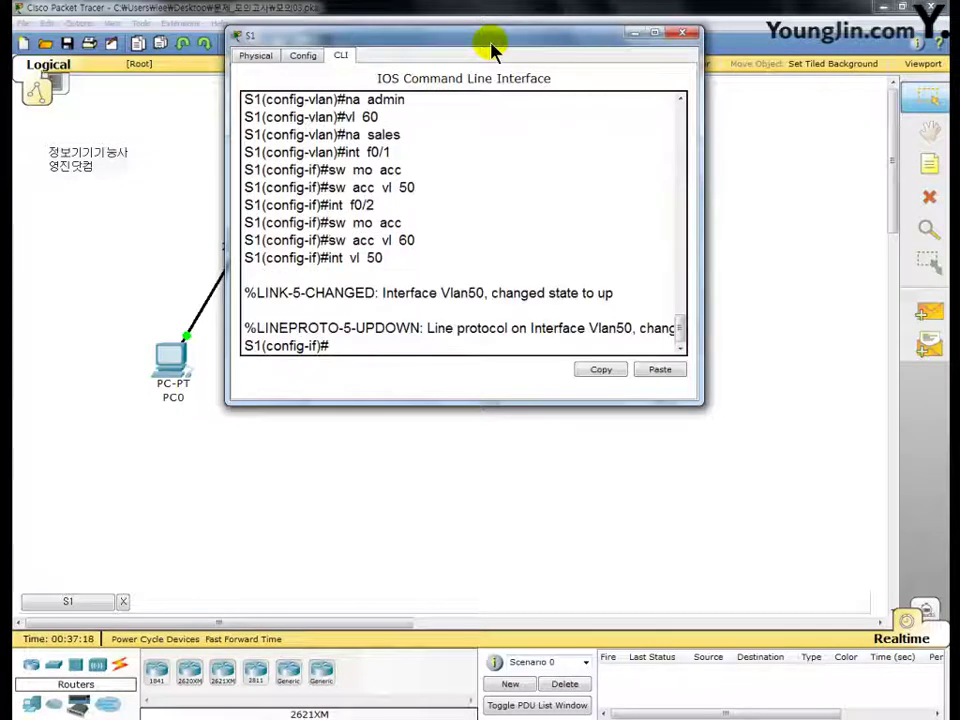
text(ip add)
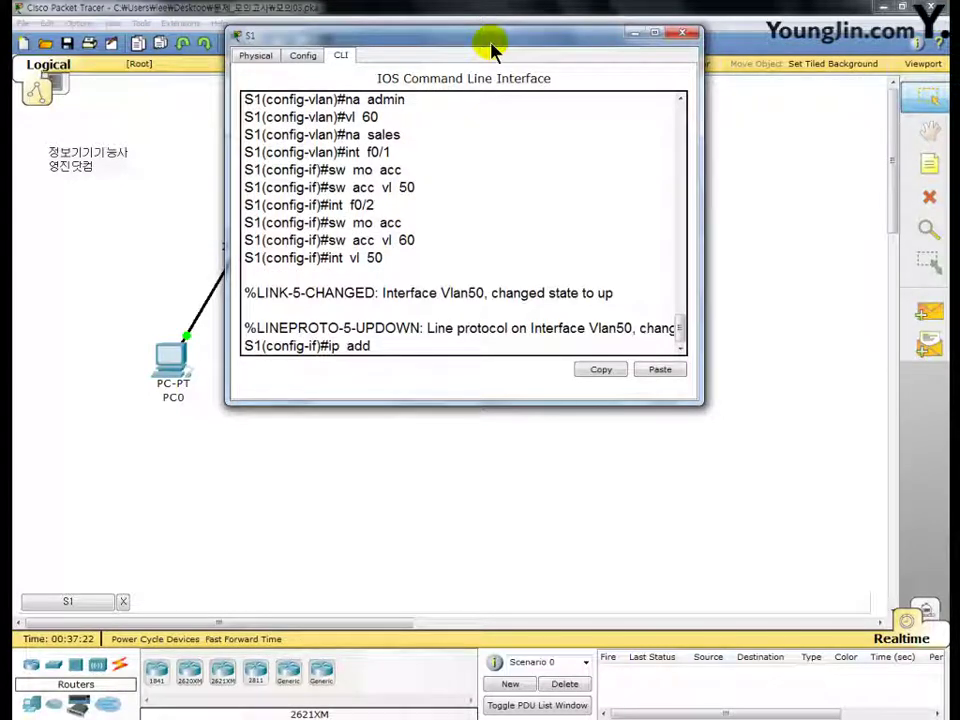
text( 150.20)
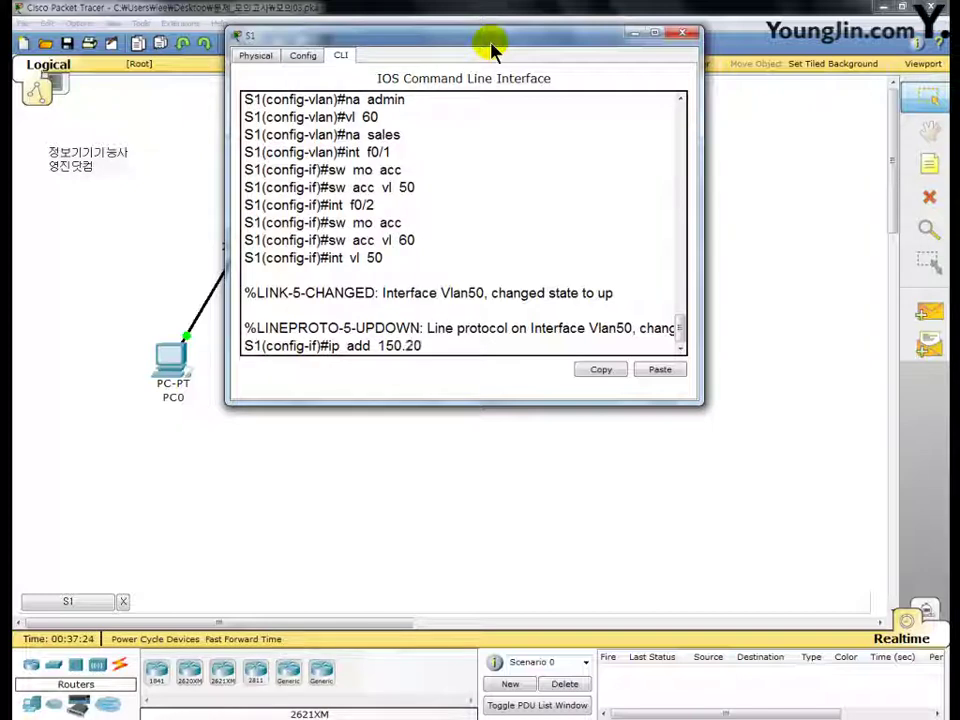
text(.0.3 255)
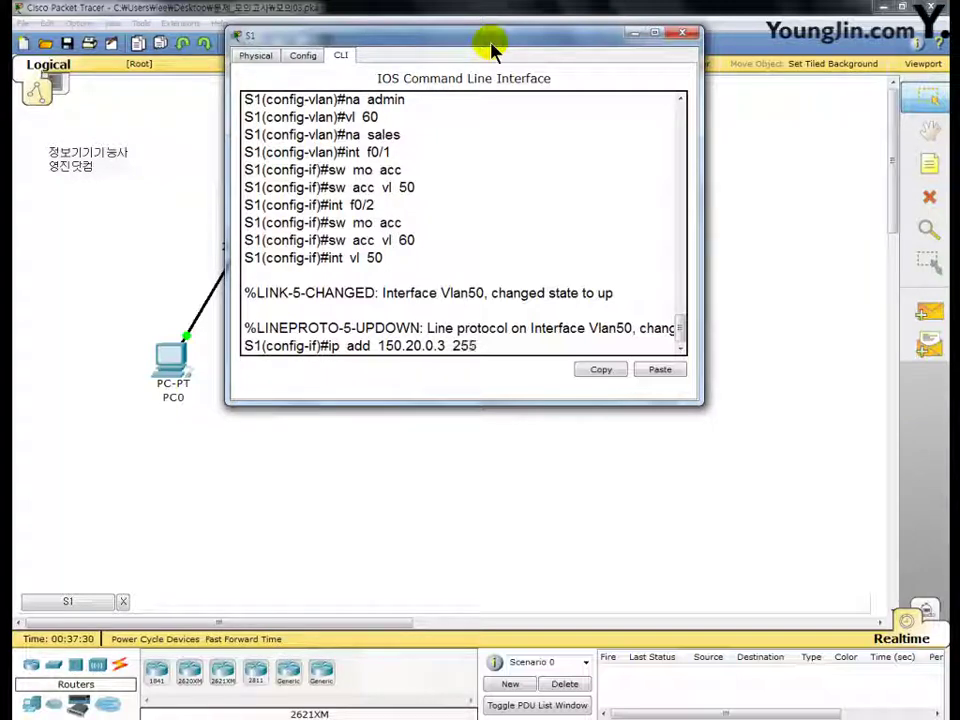
text(.254.0.0)
key(Return)
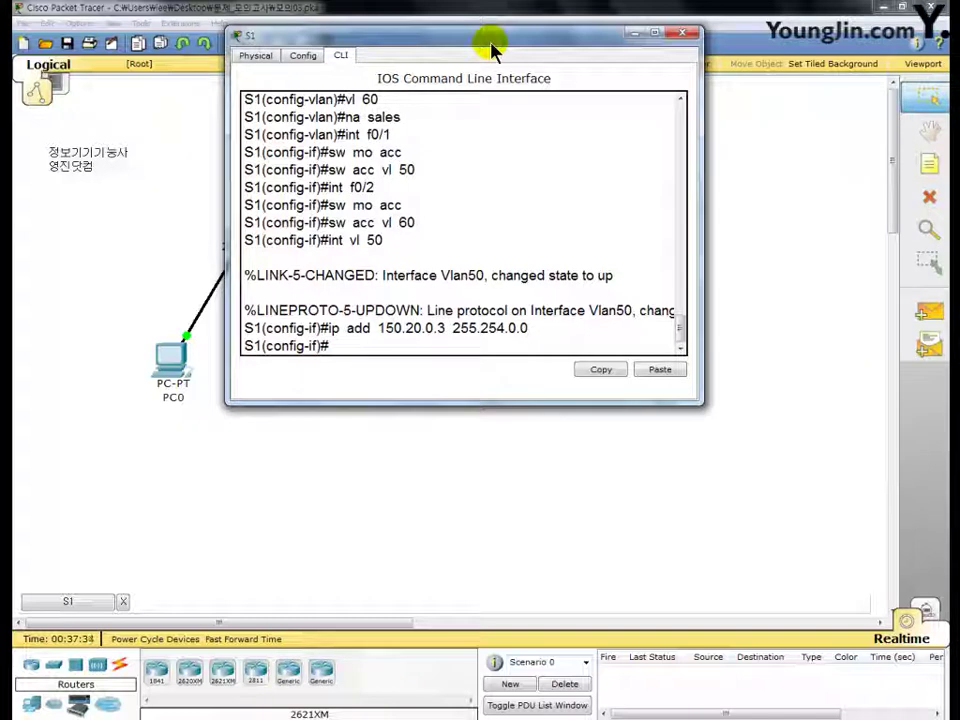
text(no  sh)
key(Return)
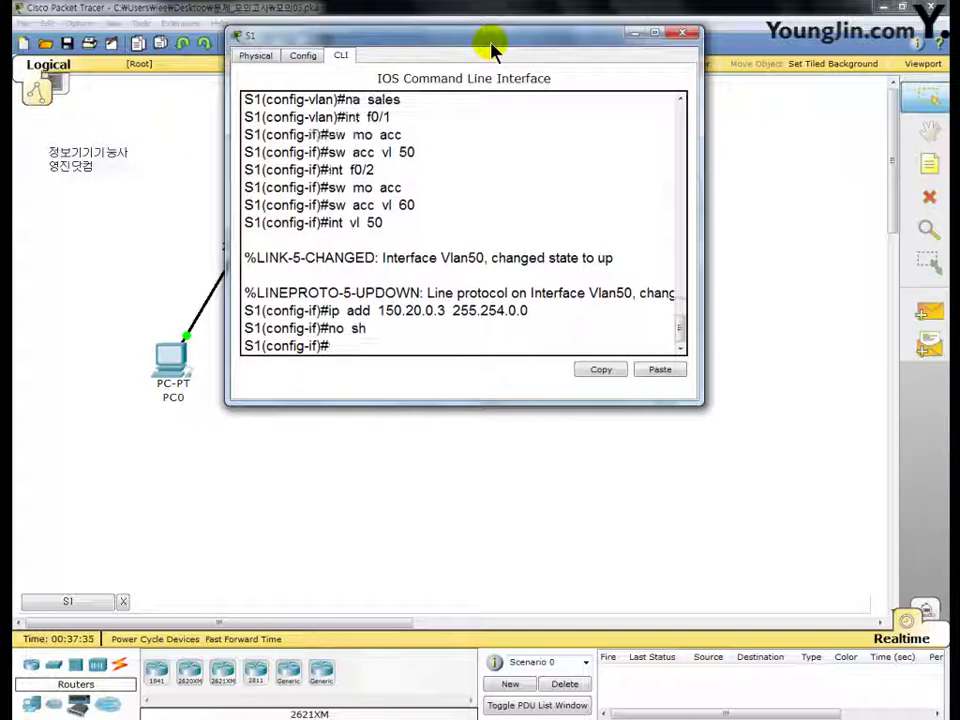
Set S1's IP default gateway to 150.21.255.254.
text(ip  de)
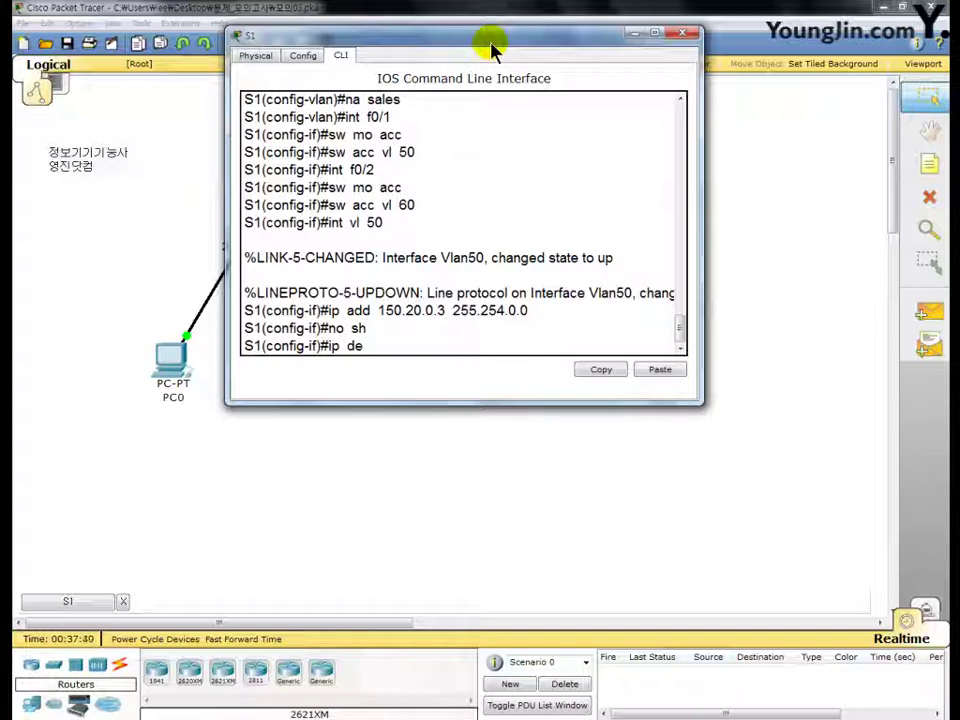
text(  150)
text(1.255.254)
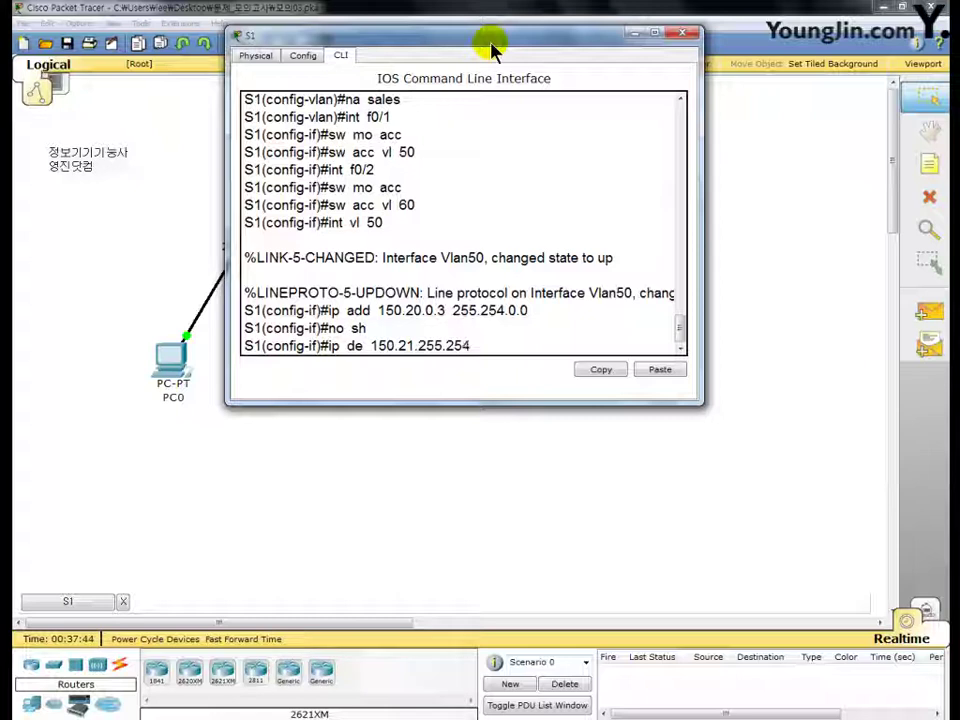
key(Return)
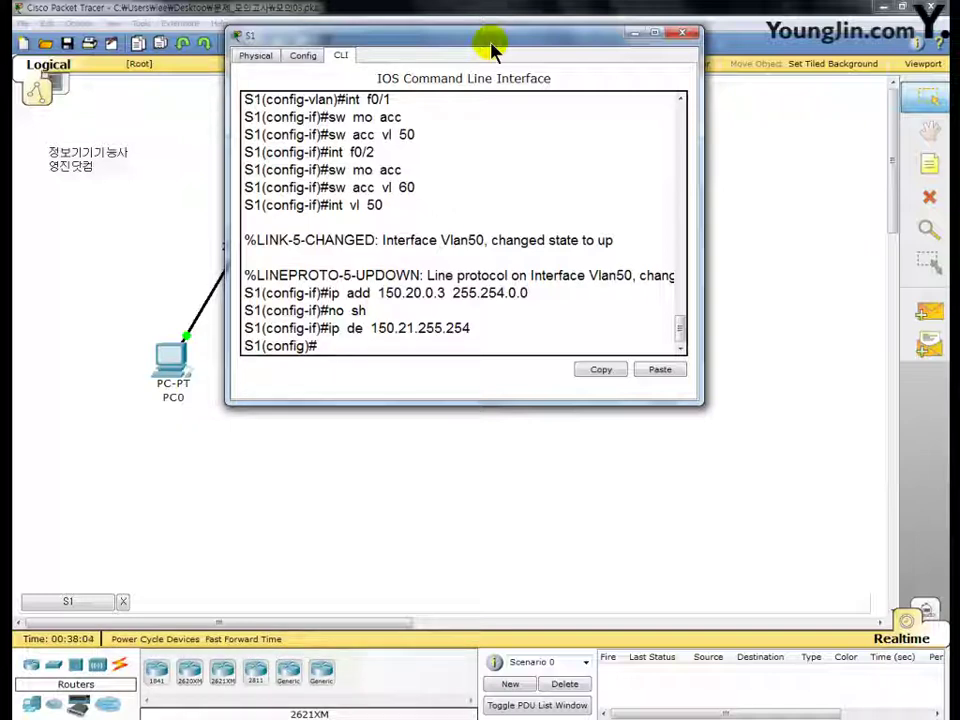
Set S1's interface f0/10 to trunk mode.
text(int f0/10)
key(Return)
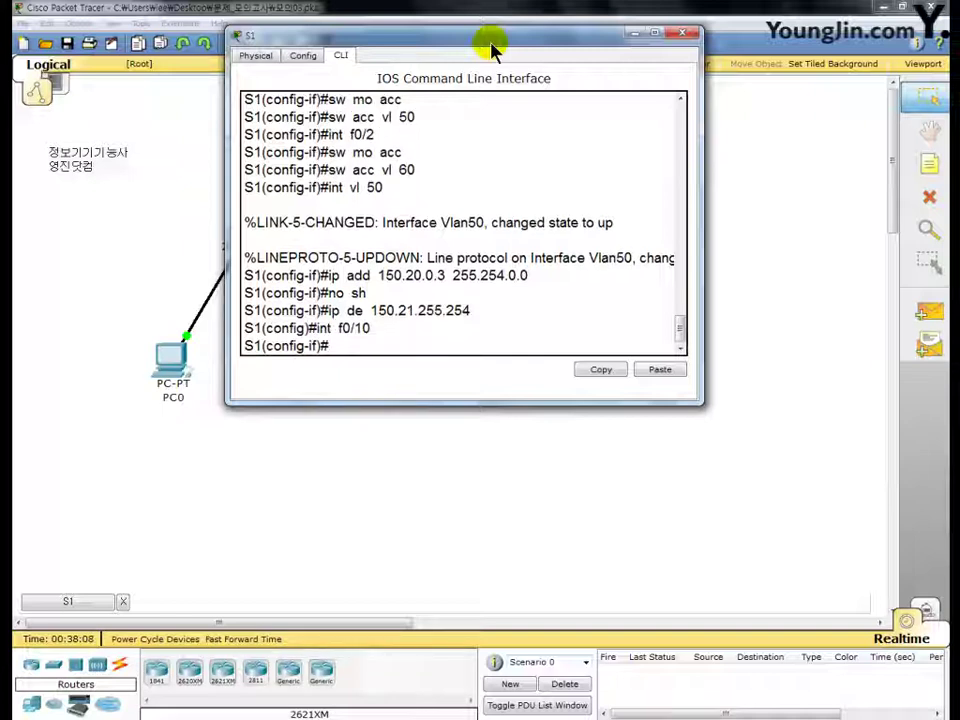
text(s)
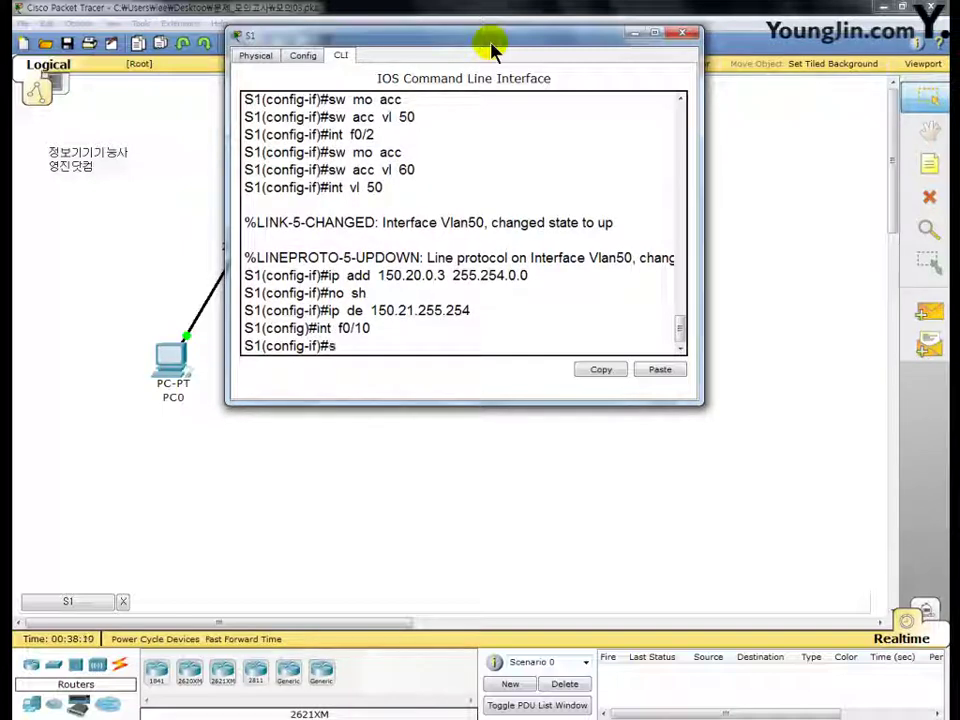
text(w mo tr)
key(Return)
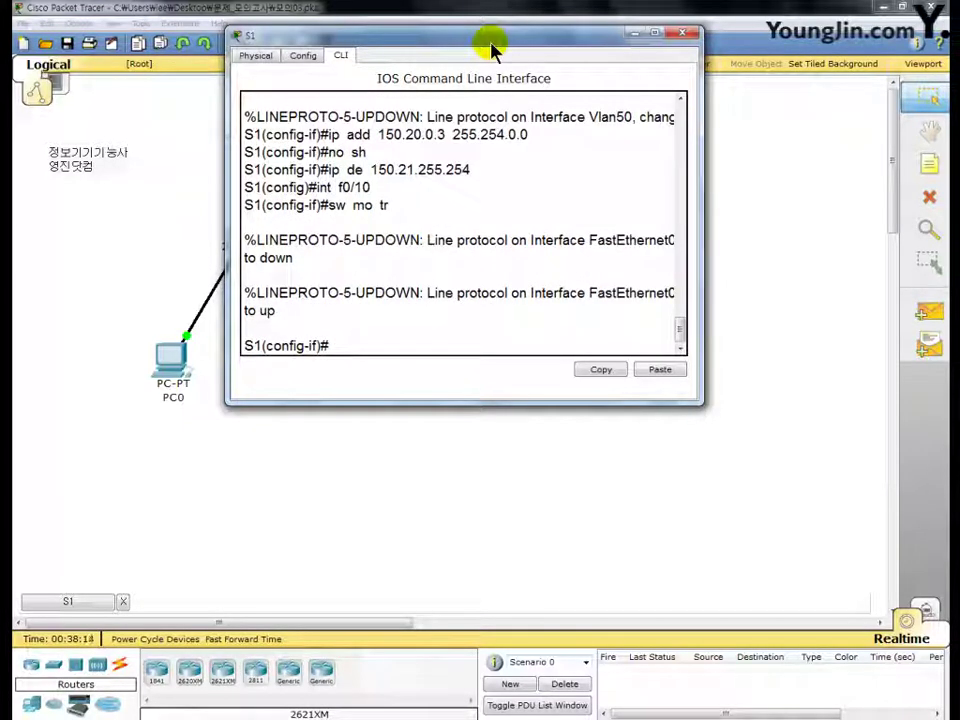
Set S1's interface f0/24 to trunk mode and close the S1 window.
text(int f0/24)
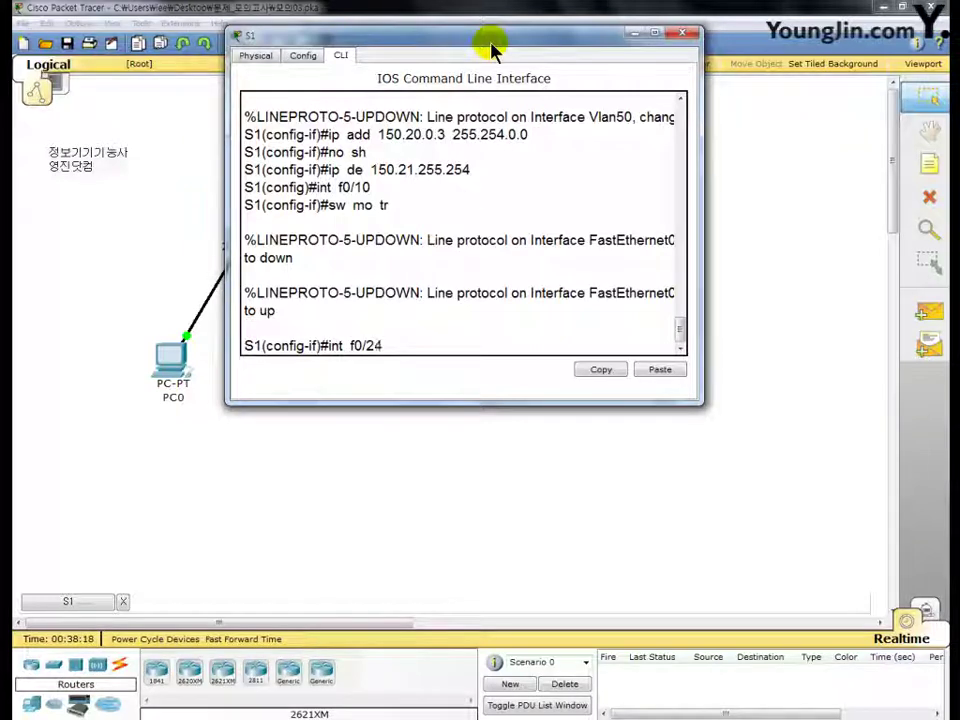
key(Return)
text(sw)
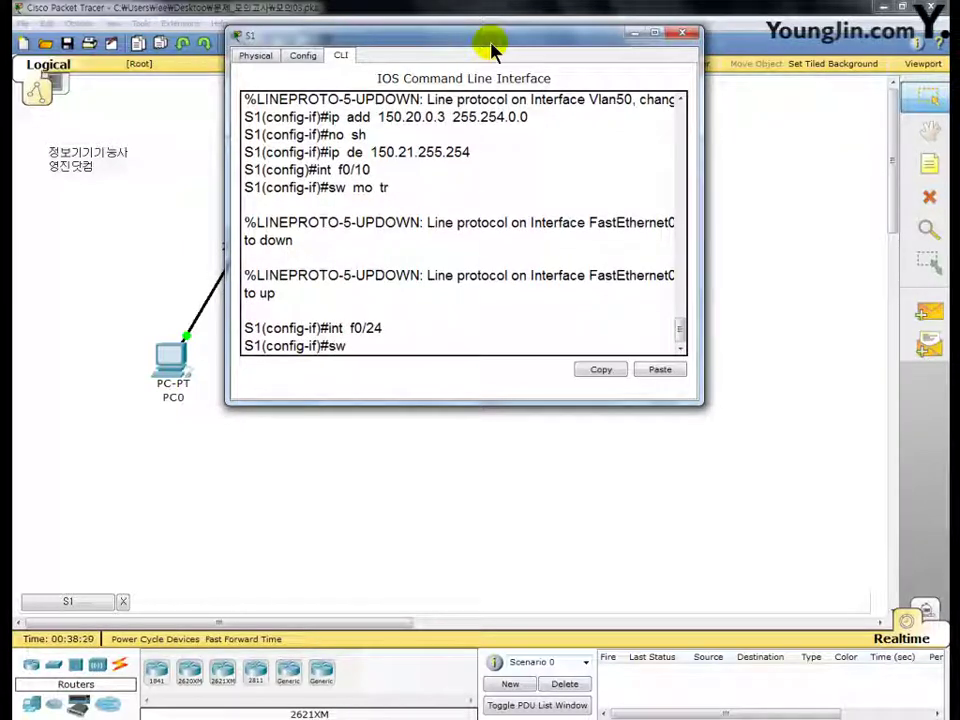
text( mo tr)
key(Return)
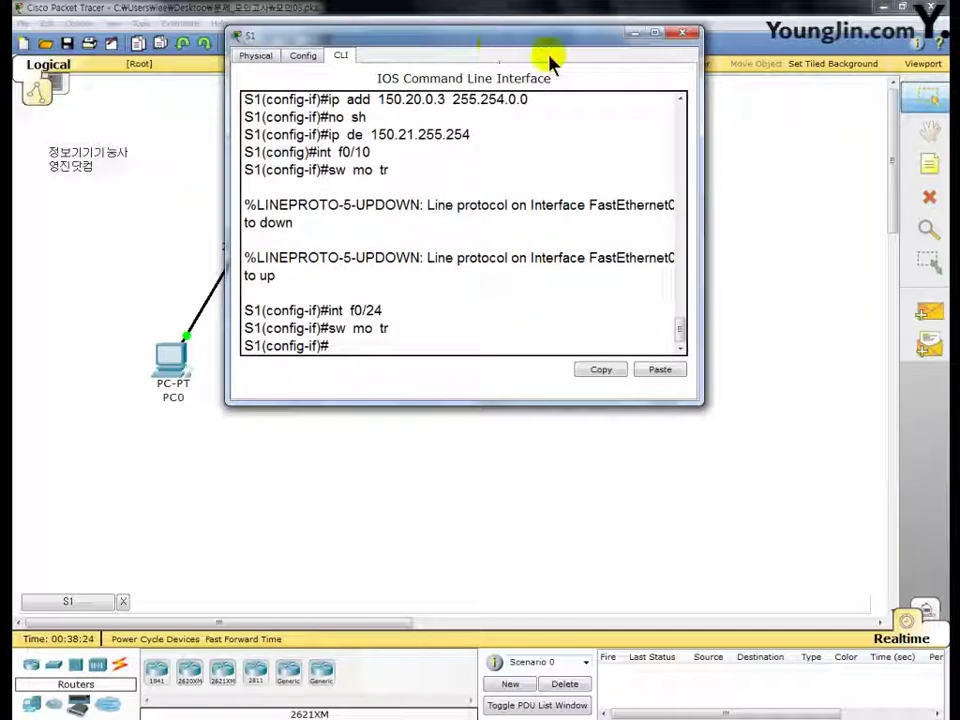
click(683, 37)
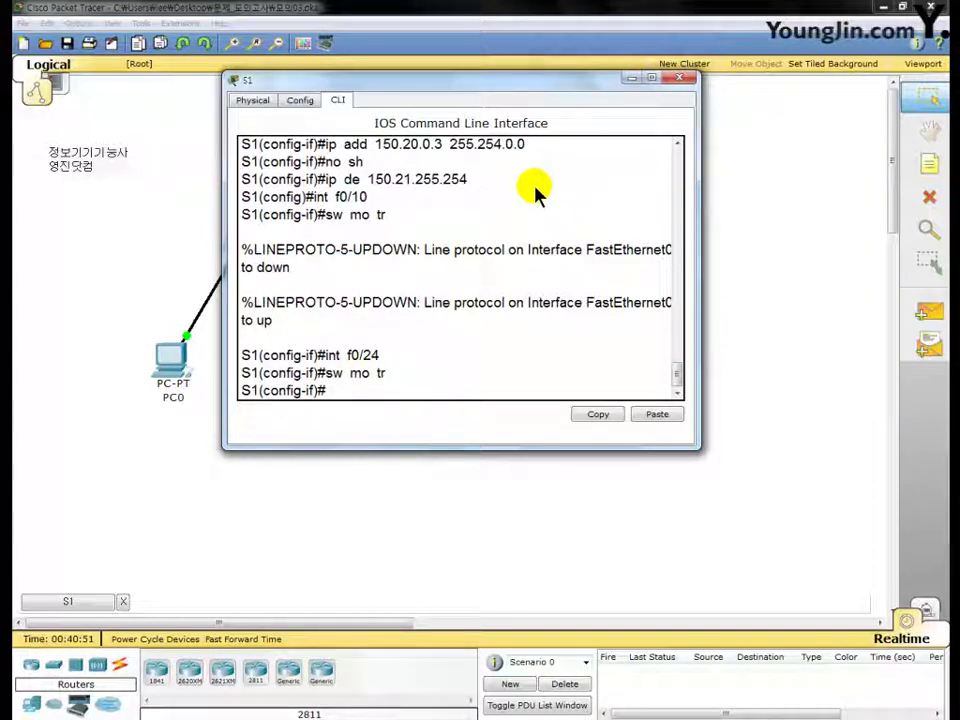
Set S1's interface f0/3 to access mode.
text(i)
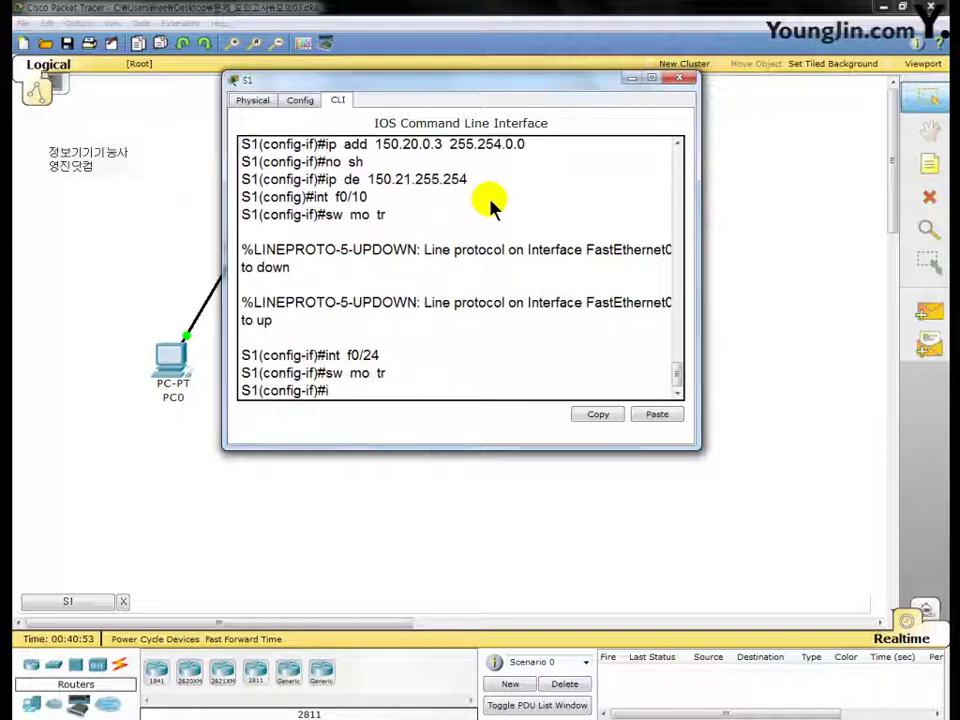
text(nt f0/2)
key(BackSpace)
text(3)
key(Return)
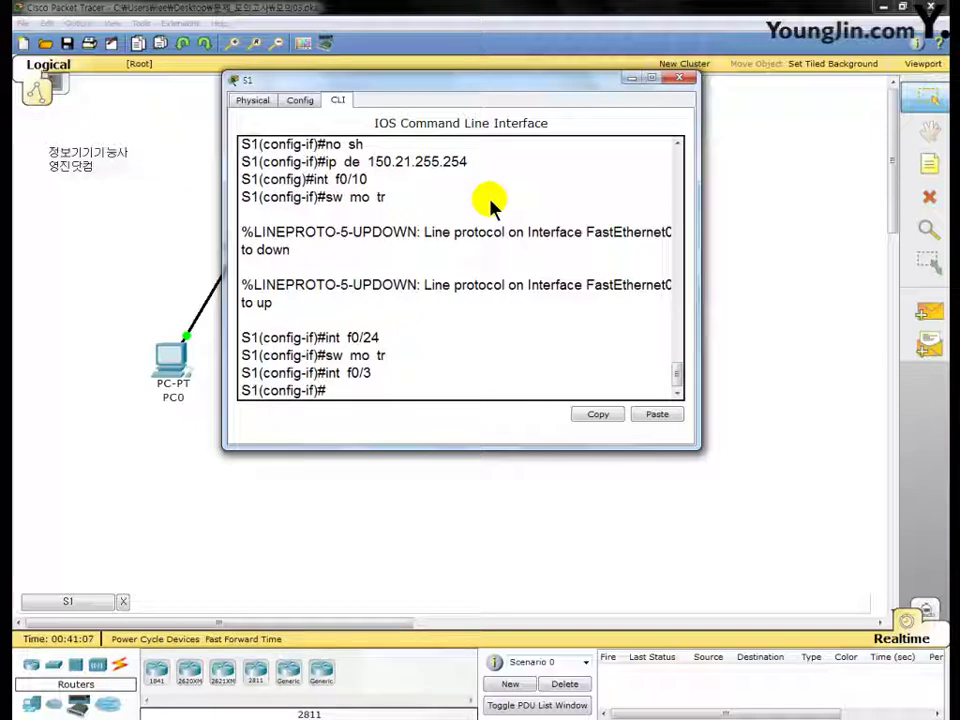
text(sw)
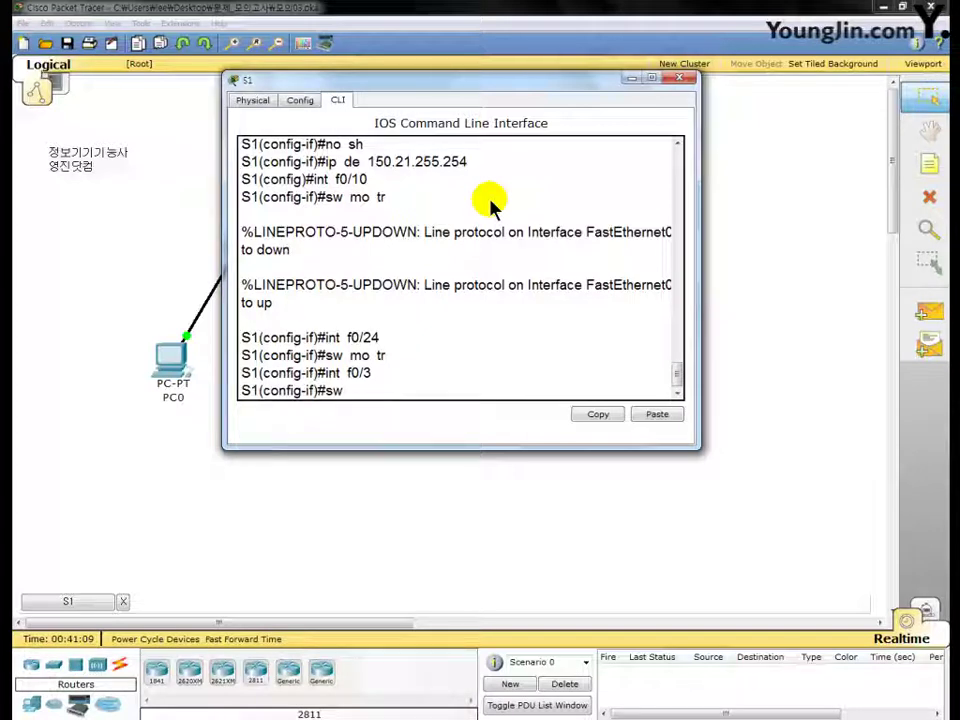
text( mo acc)
key(Return)
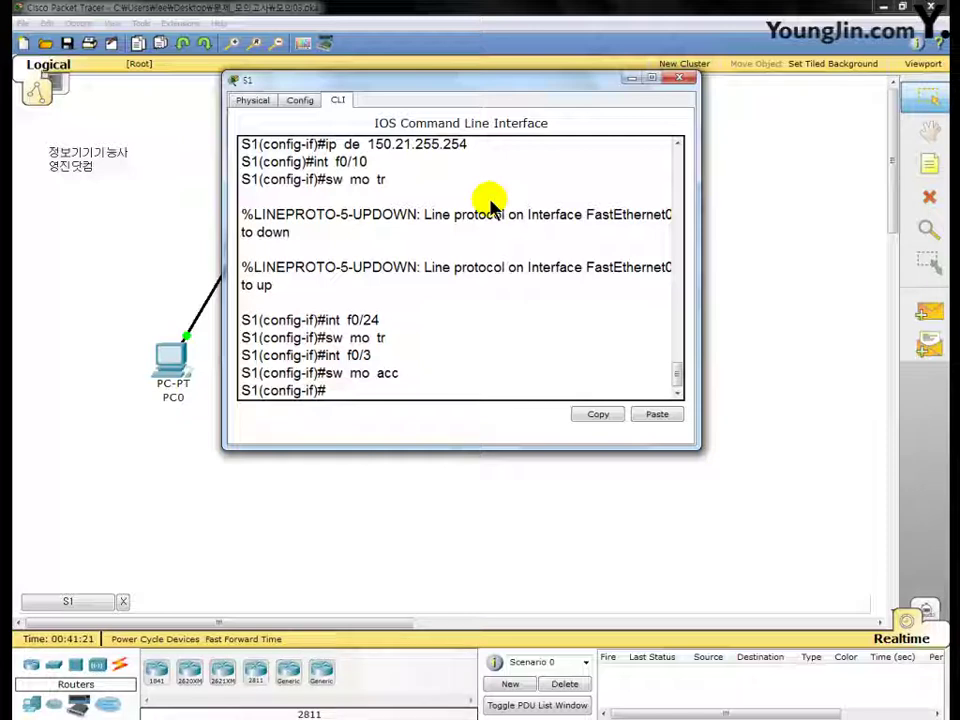
Enable port security on S1's interface f0/3.
text(switc)
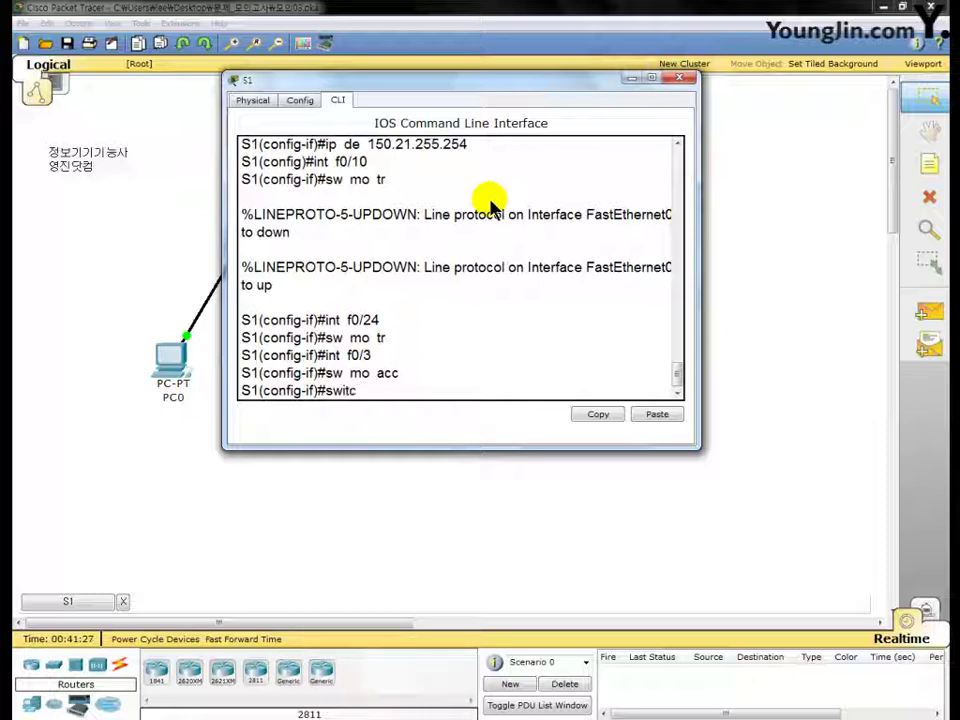
text(hport)
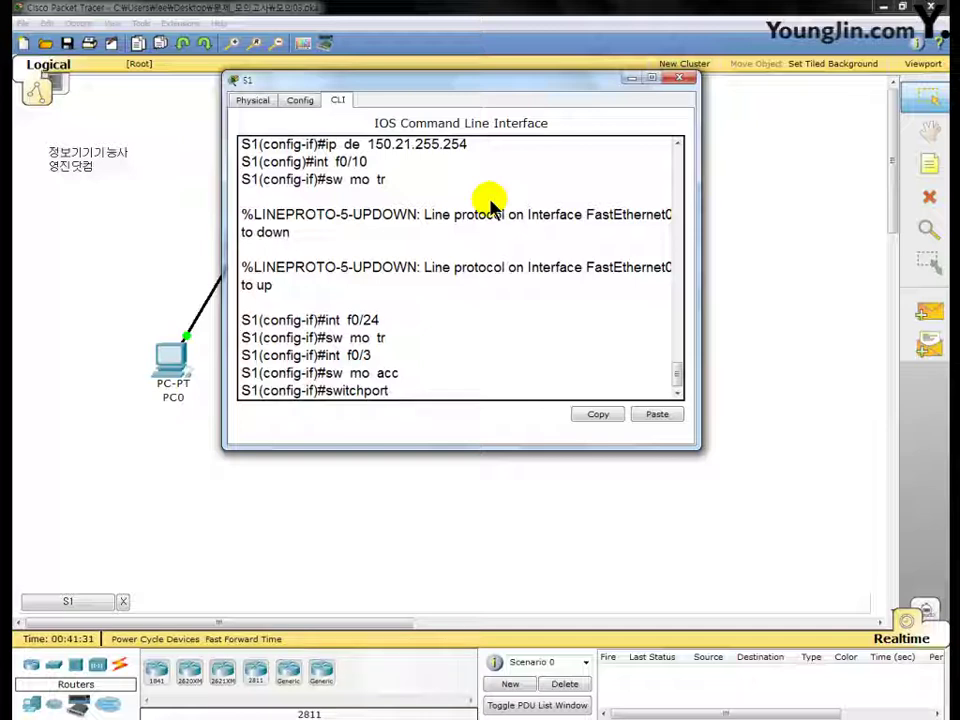
text( por)
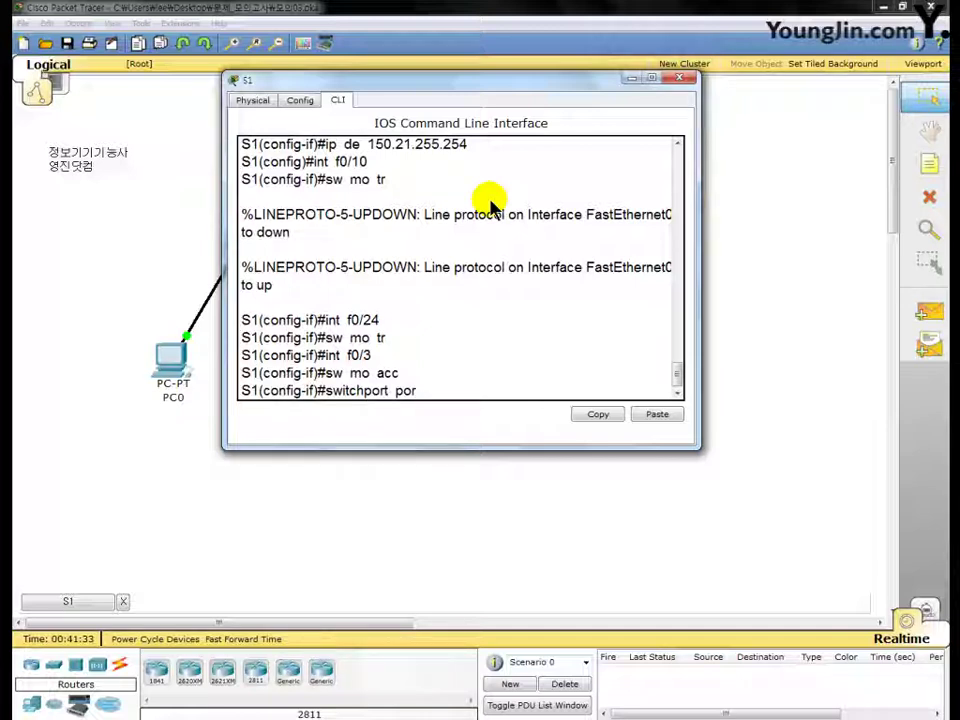
text(t-security)
key(Return)
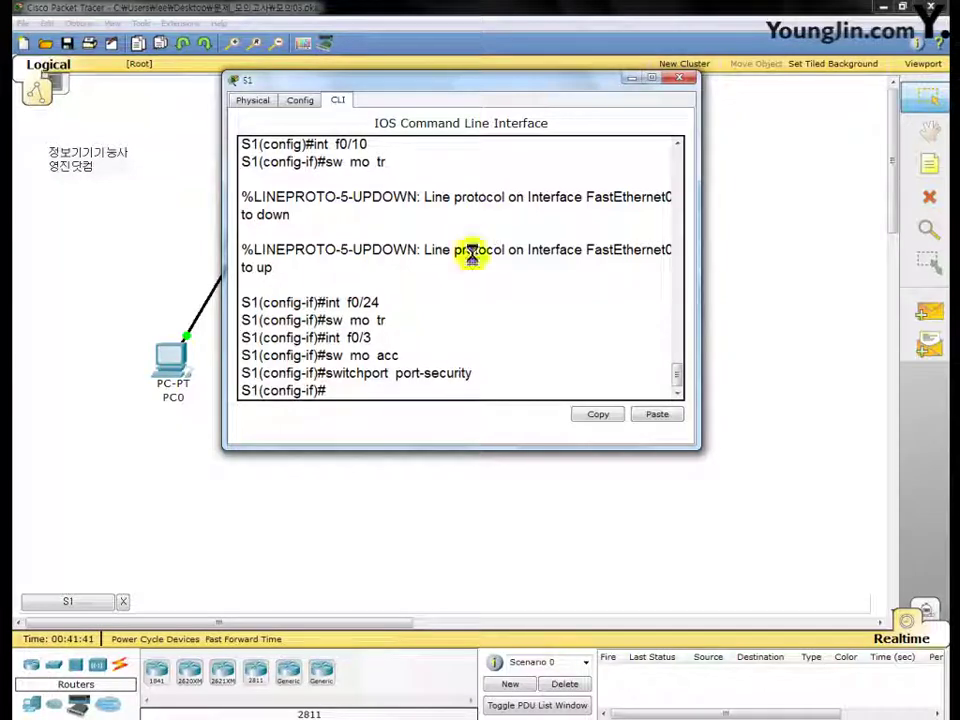
key(F12)
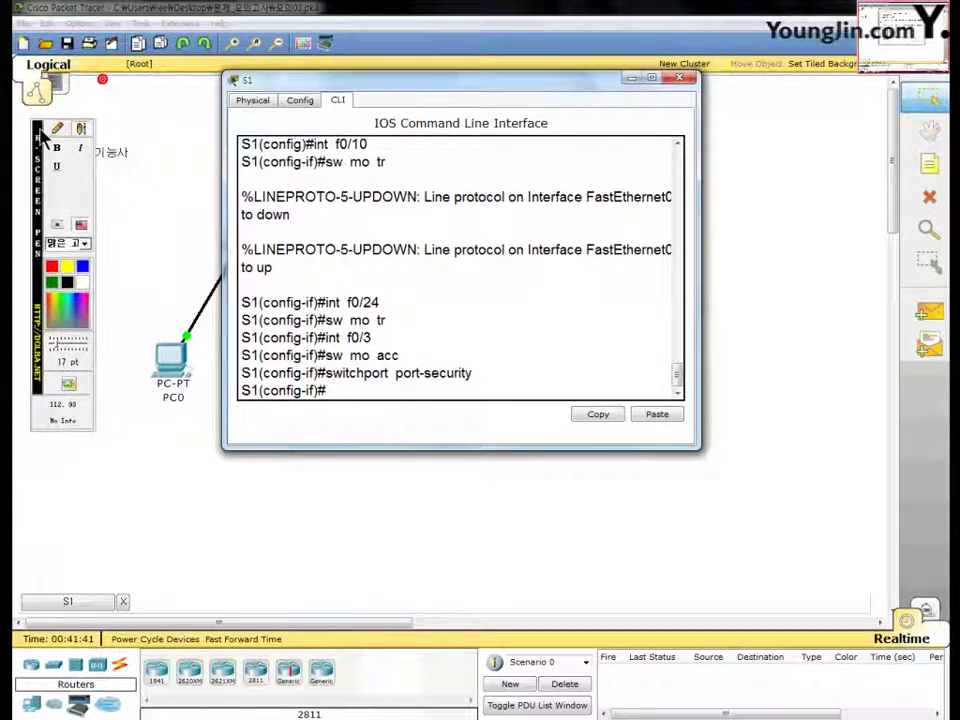
click(57, 128)
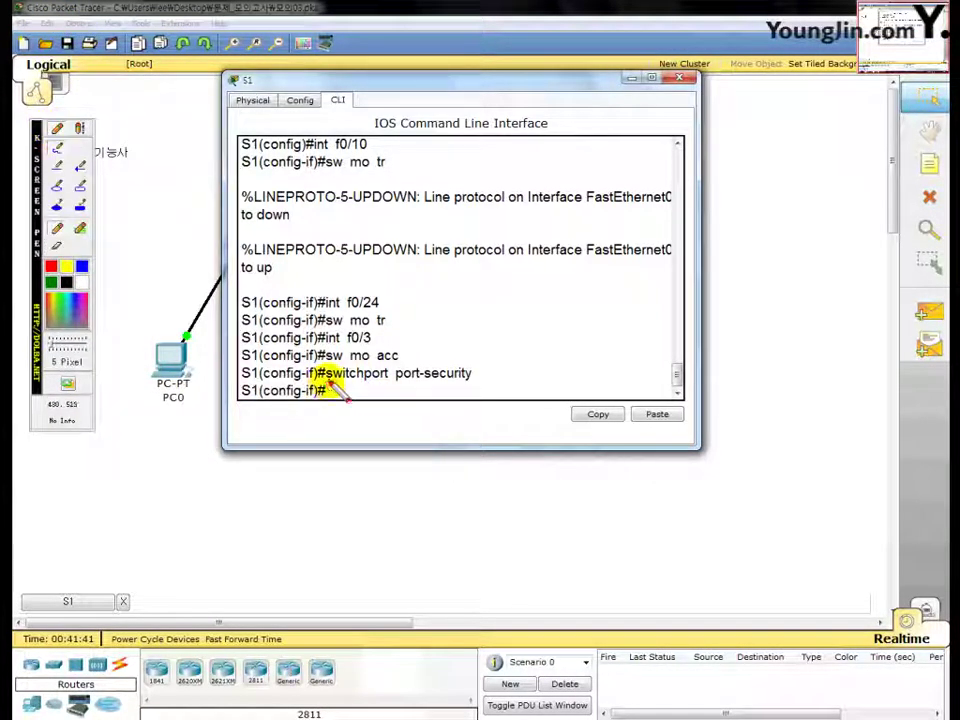
drag(324, 380, 420, 383)
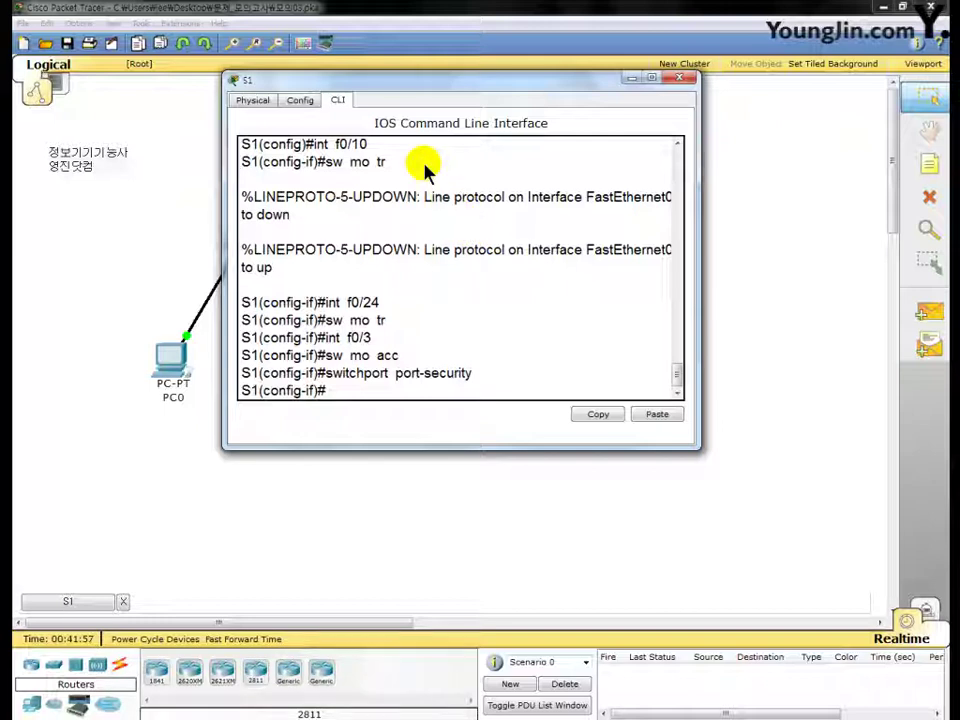
Limit port security on S1's interface f0/3 to a maximum of 1 MAC address.
text(sw)
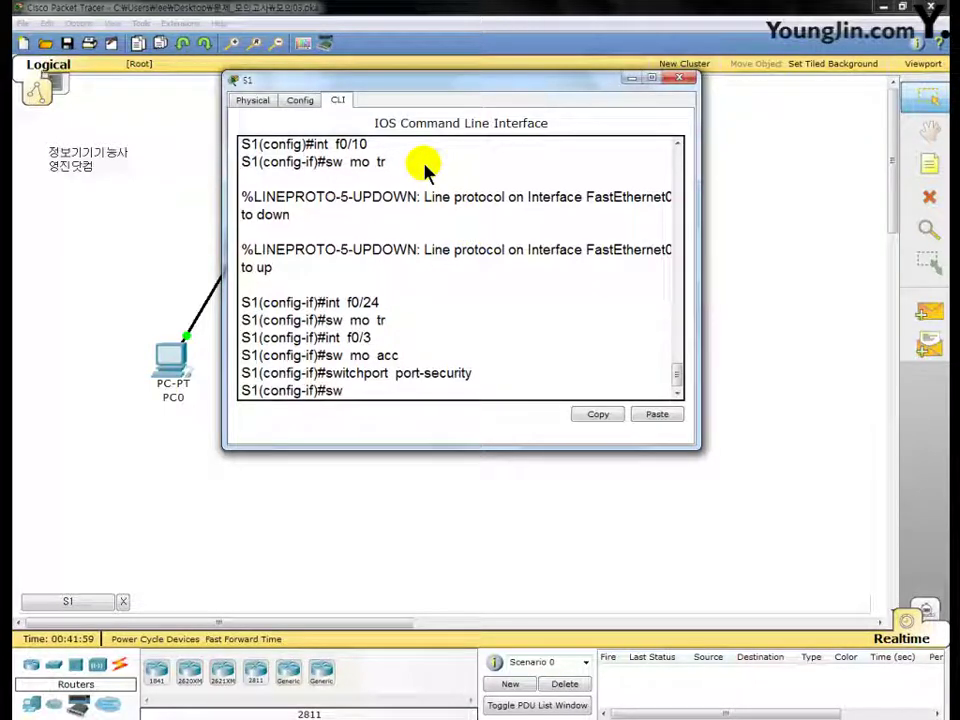
text( port)
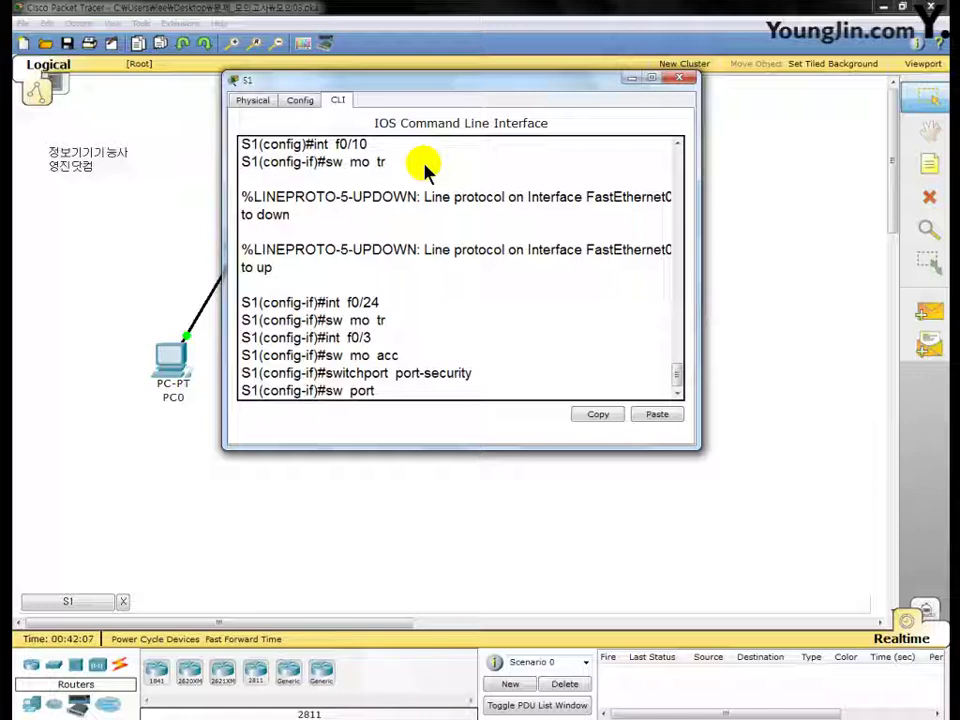
text(ma)
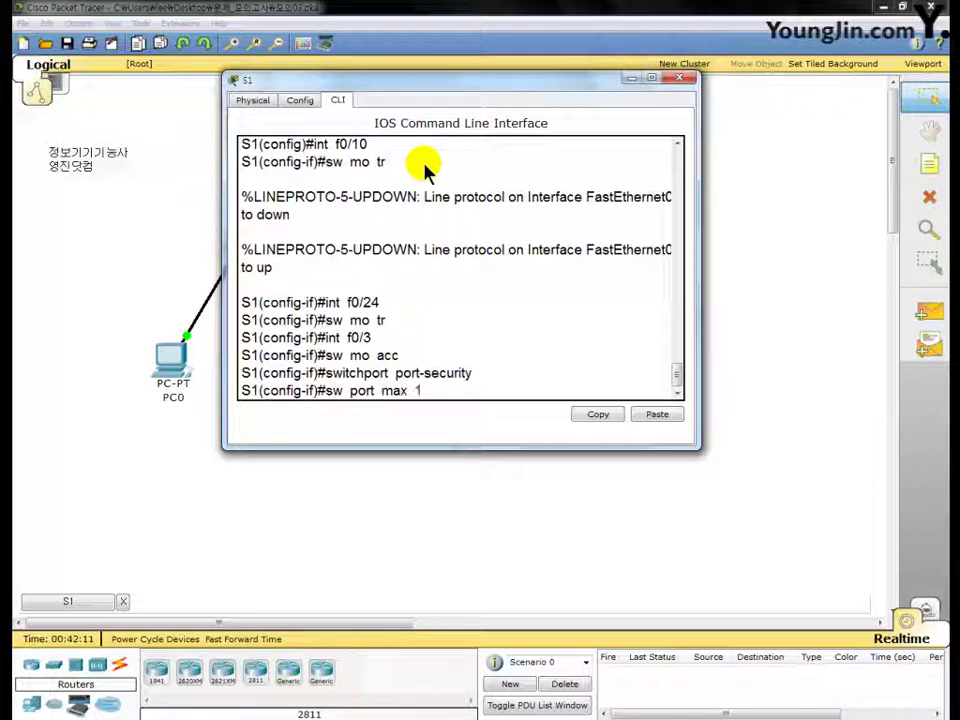
text(x 1)
key(Return)
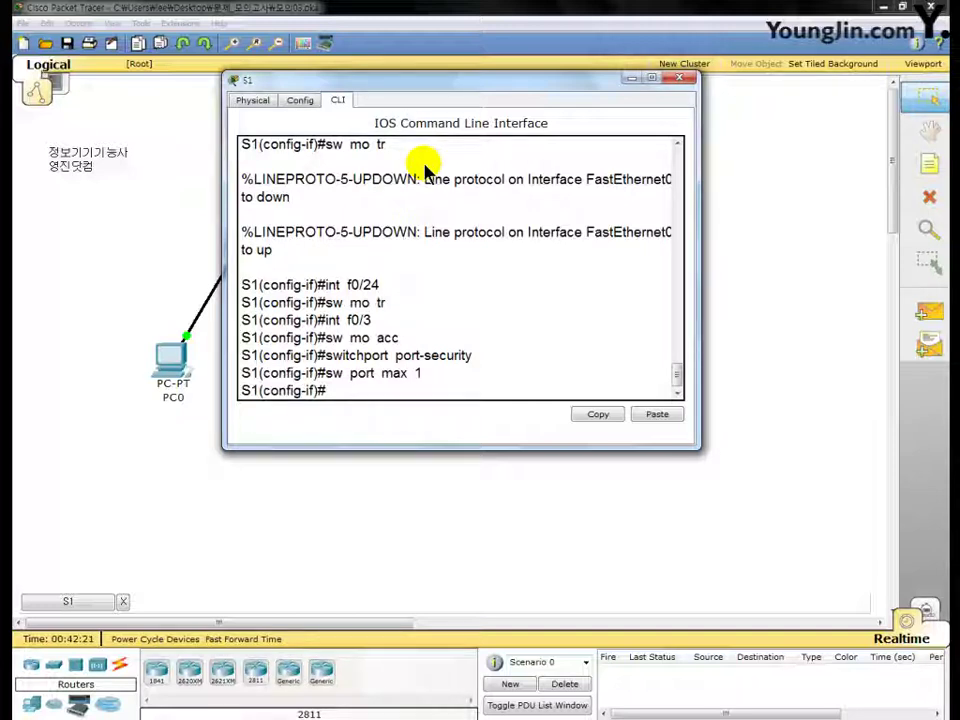
Set the port-security violation action on S1's interface f0/3 to shutdown.
text(sw)
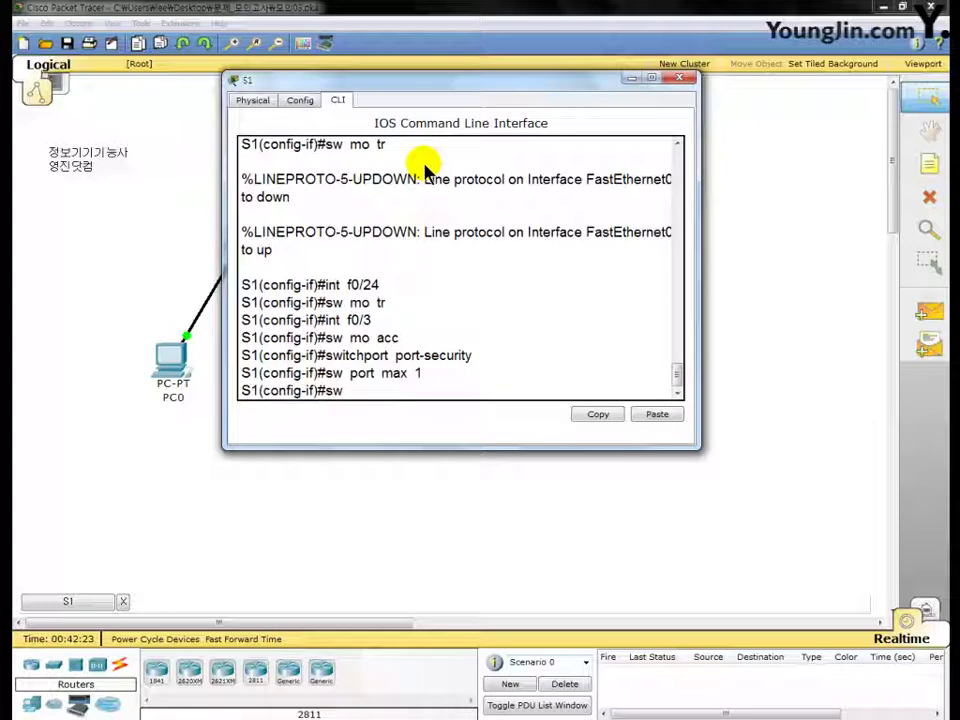
text(  port  vio)
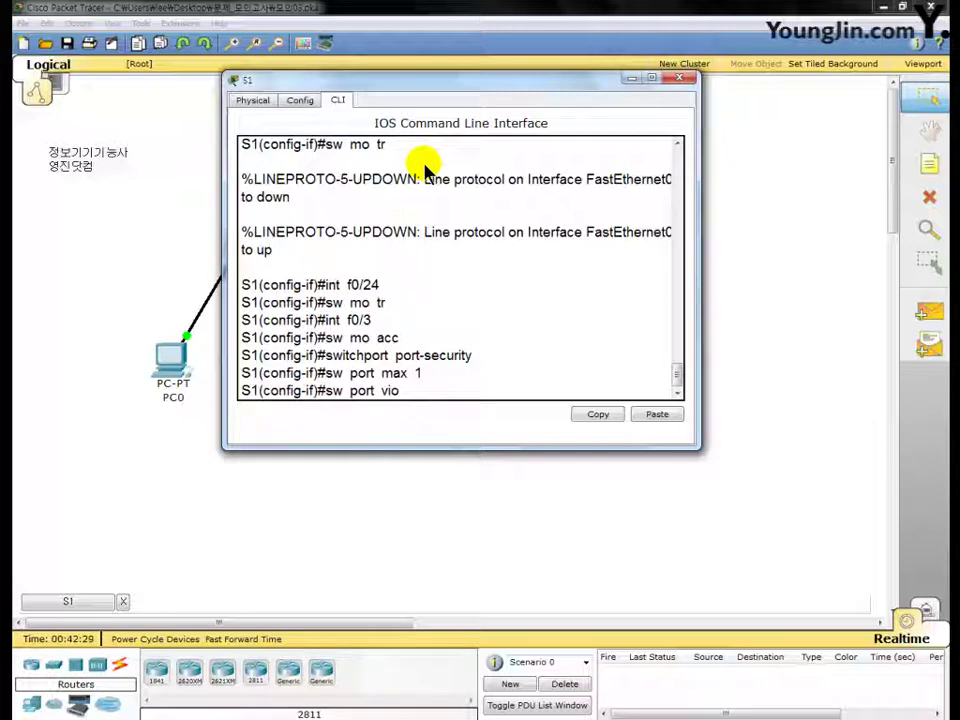
text(  sh)
key(Return)
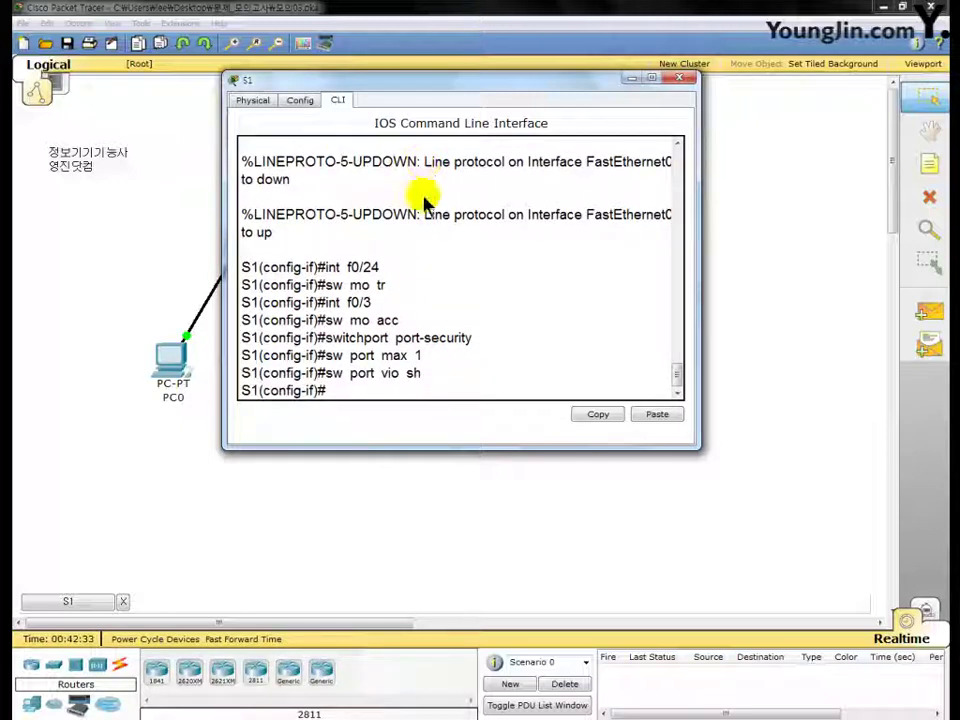
key(F12)
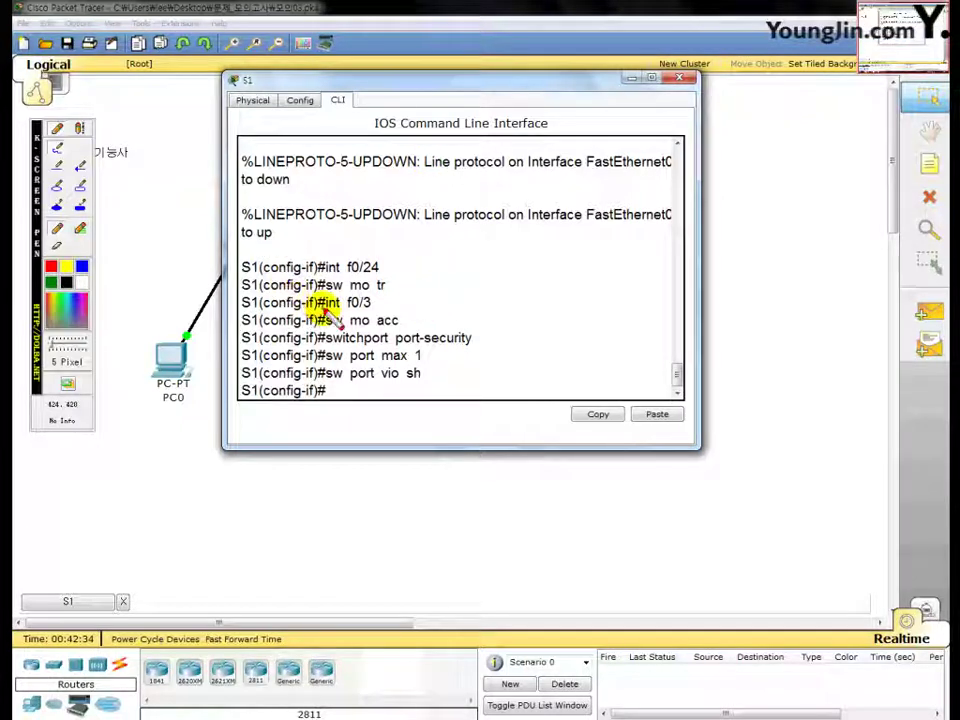
drag(322, 311, 376, 311)
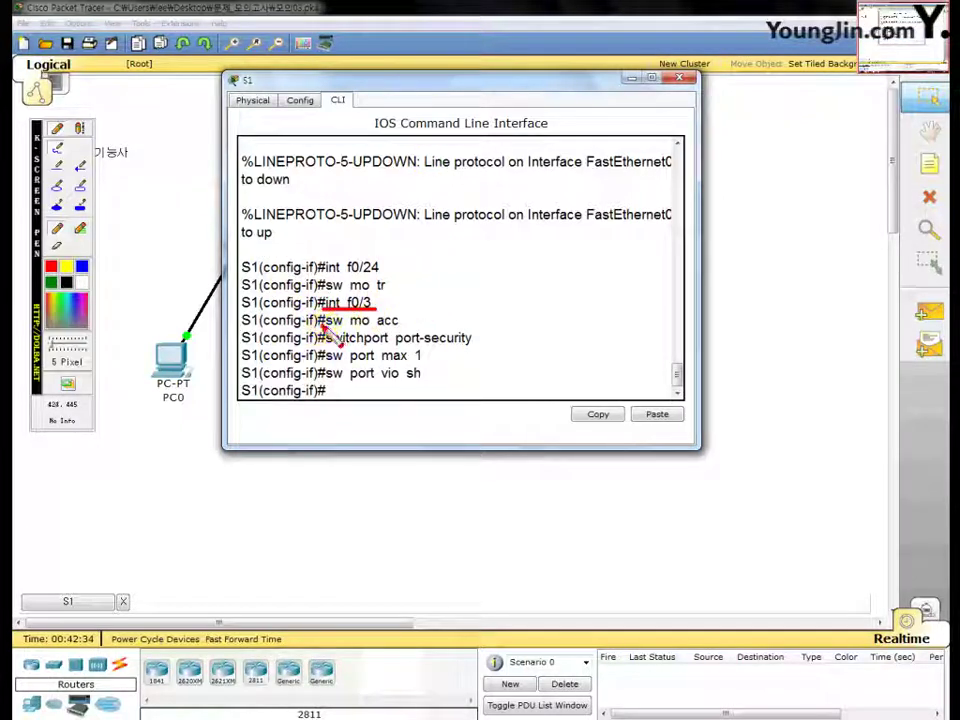
drag(322, 328, 400, 327)
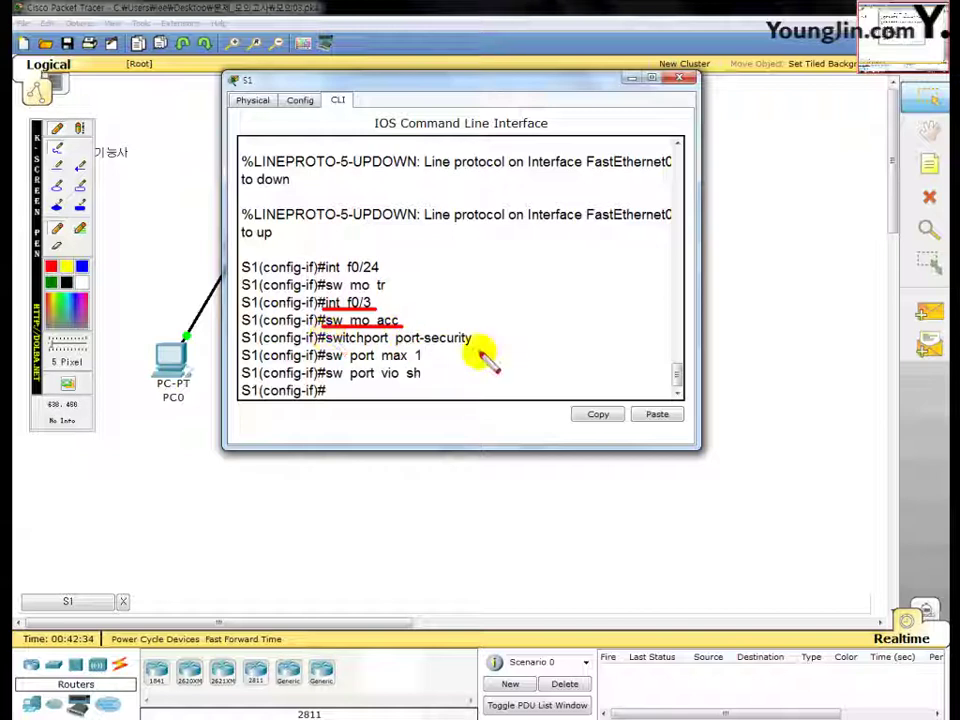
mouse_move(480, 338)
mouse_down()
mouse_move(496, 337)
mouse_move(495, 369)
mouse_move(484, 376)
mouse_up()
mouse_move(342, 352)
mouse_down()
mouse_move(419, 351)
mouse_move(327, 375)
mouse_move(329, 363)
mouse_move(375, 368)
mouse_move(349, 383)
mouse_move(325, 379)
mouse_move(375, 381)
mouse_up()
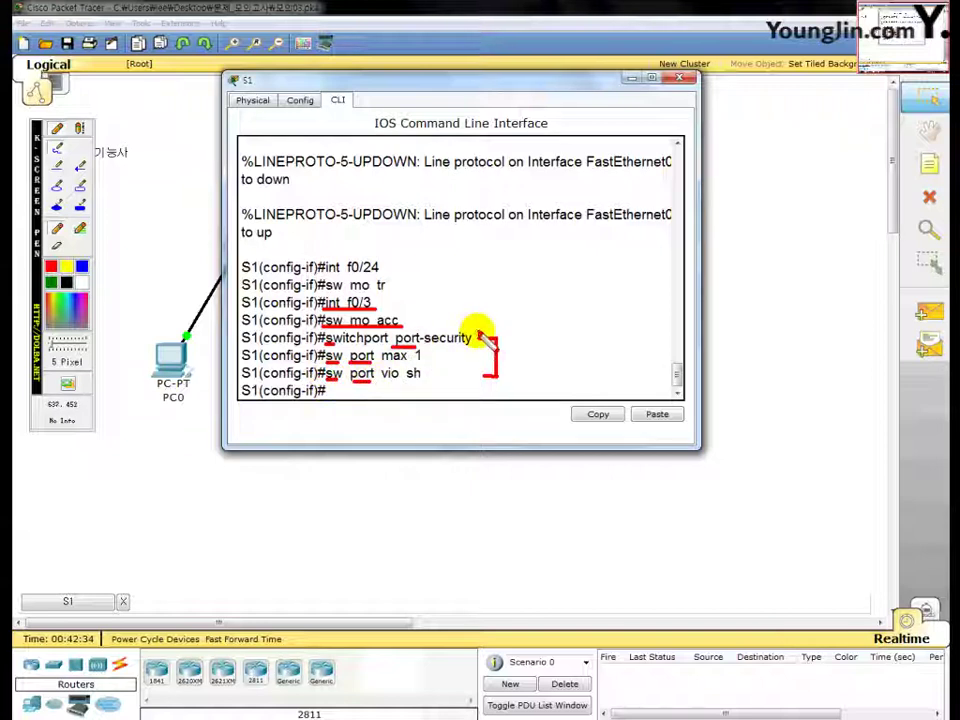
drag(476, 340, 490, 328)
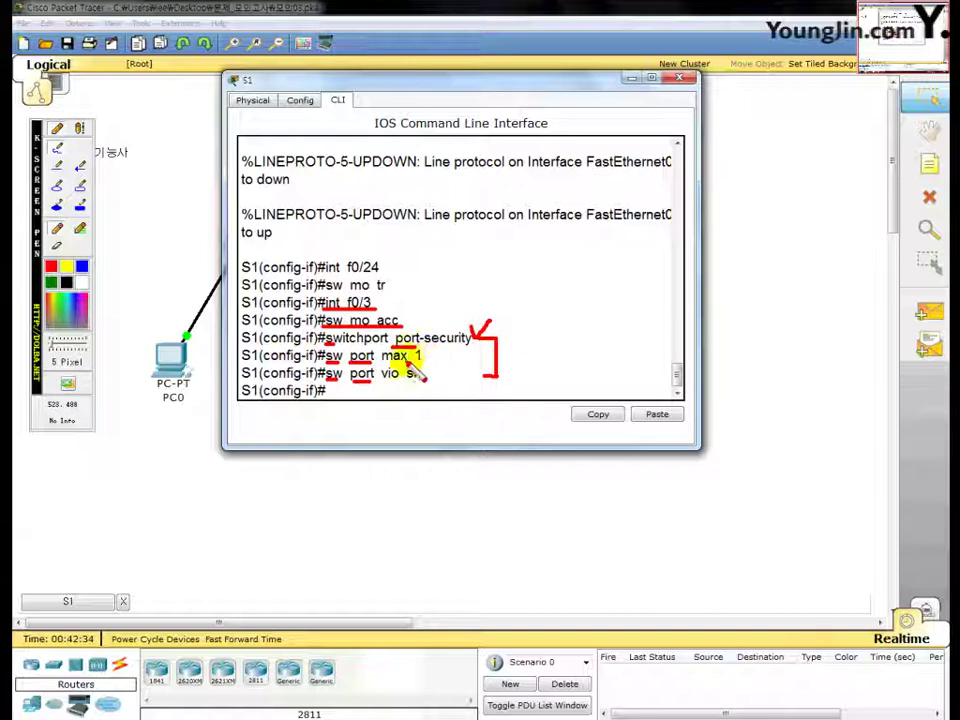
mouse_move(382, 363)
mouse_down()
mouse_move(420, 363)
mouse_move(392, 382)
mouse_move(420, 381)
mouse_up()
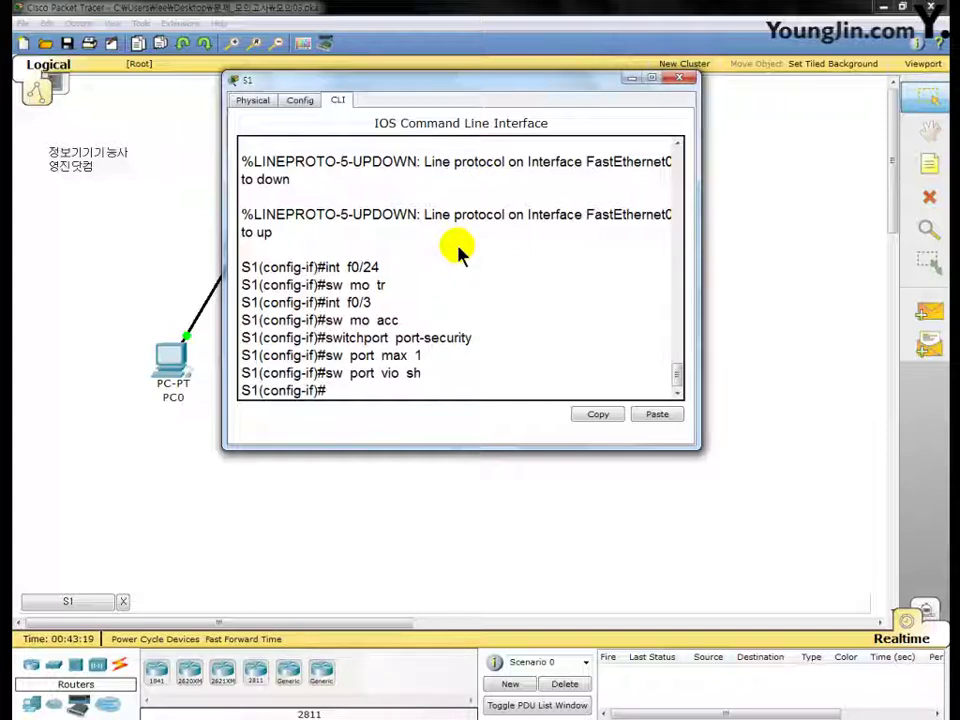
Close the S1 window and enter global configuration mode in S2's command line.
click(679, 78)
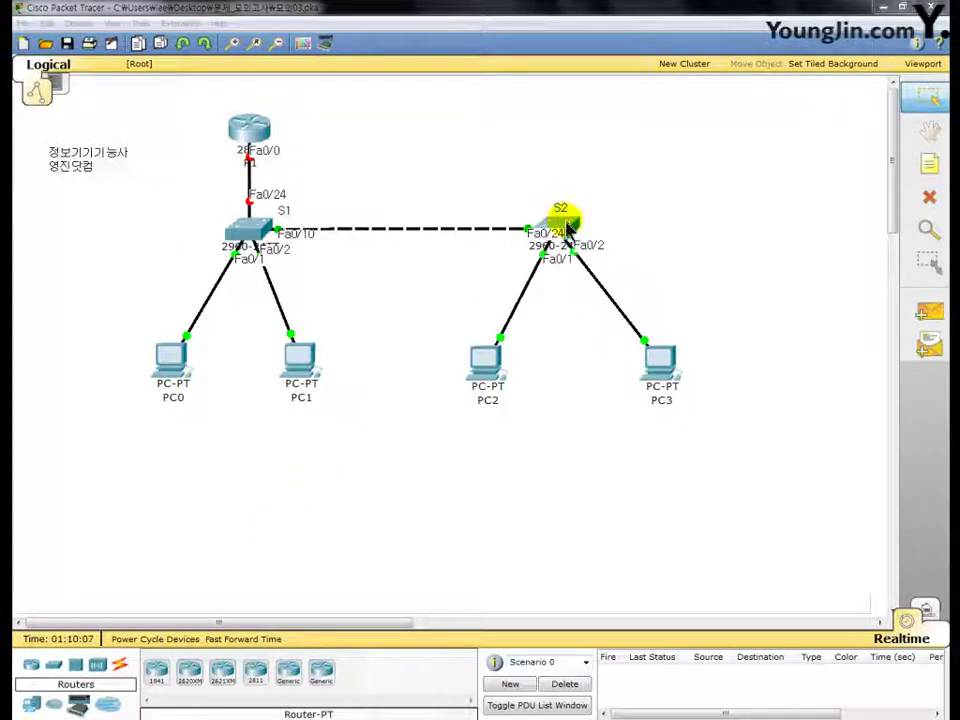
click(565, 227)
drag(396, 148, 490, 66)
key(Return)
text(en)
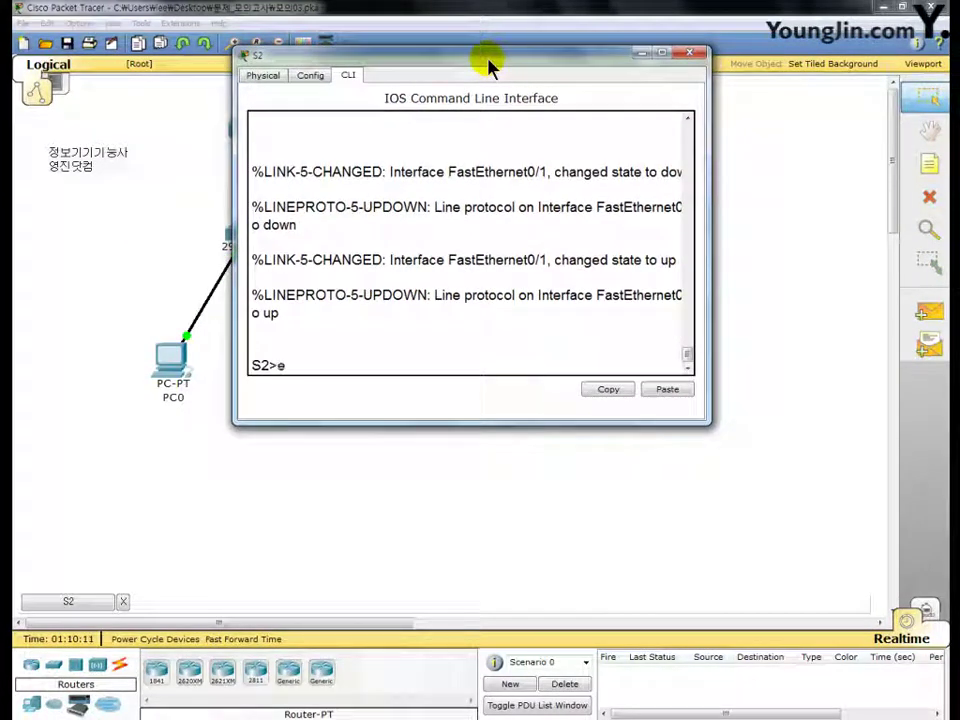
key(Return)
text(conf t)
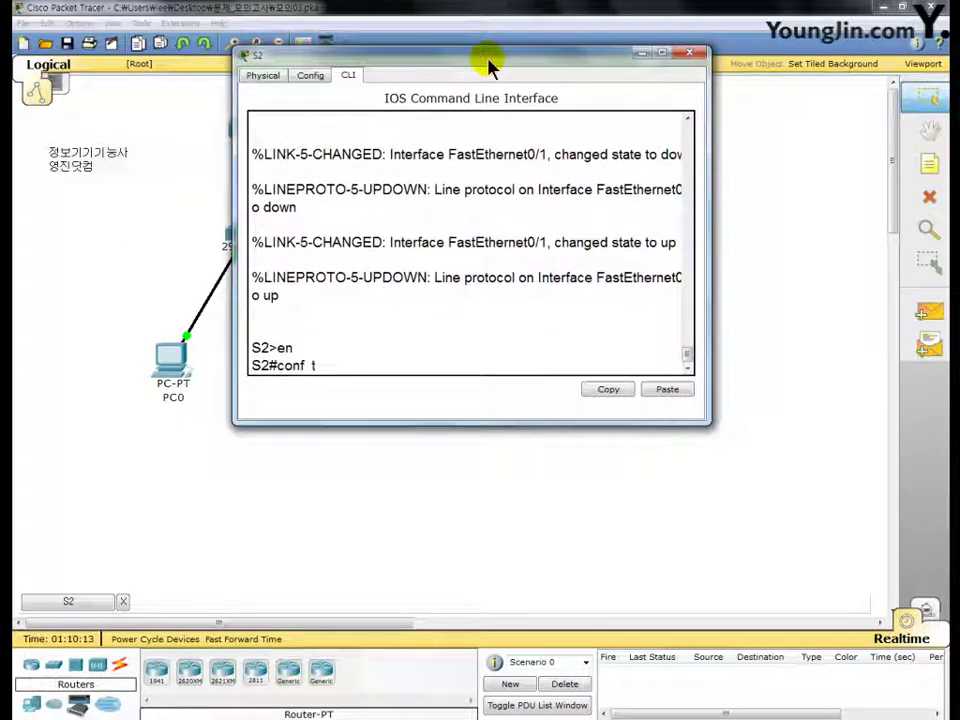
key(Return)
Create VLAN 70 on S2 and name it marketing.
text(vl)
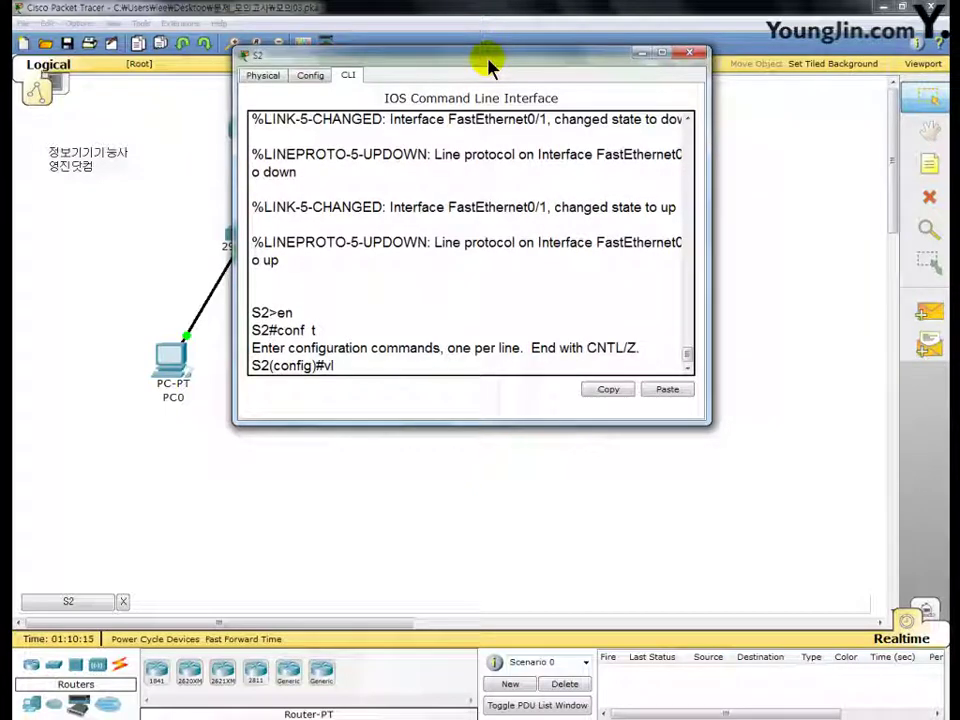
text( 70)
key(Return)
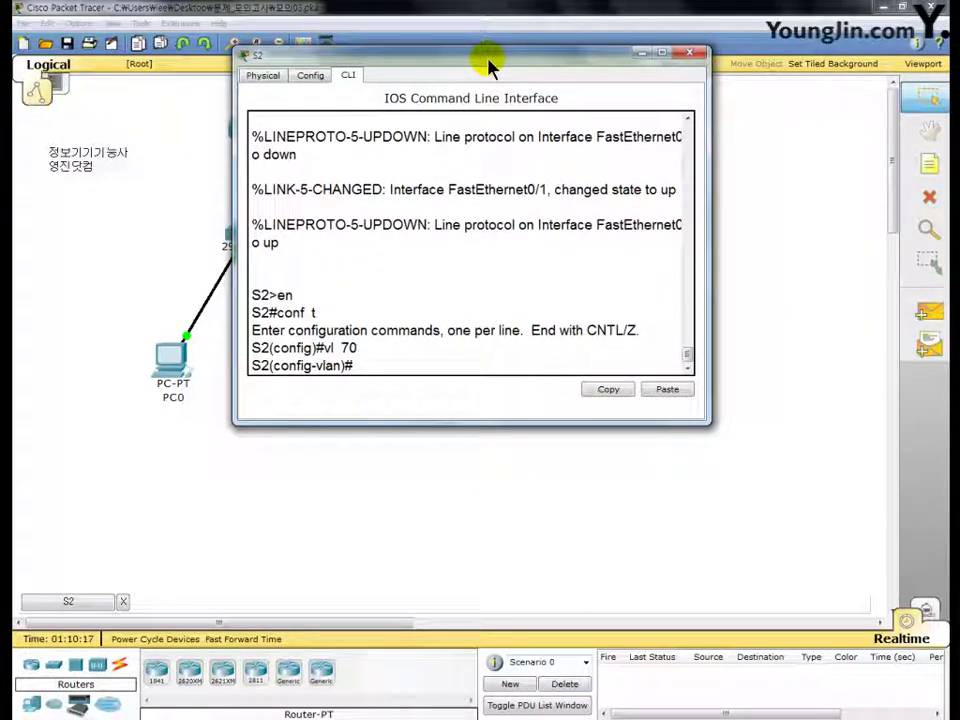
text(na marke)
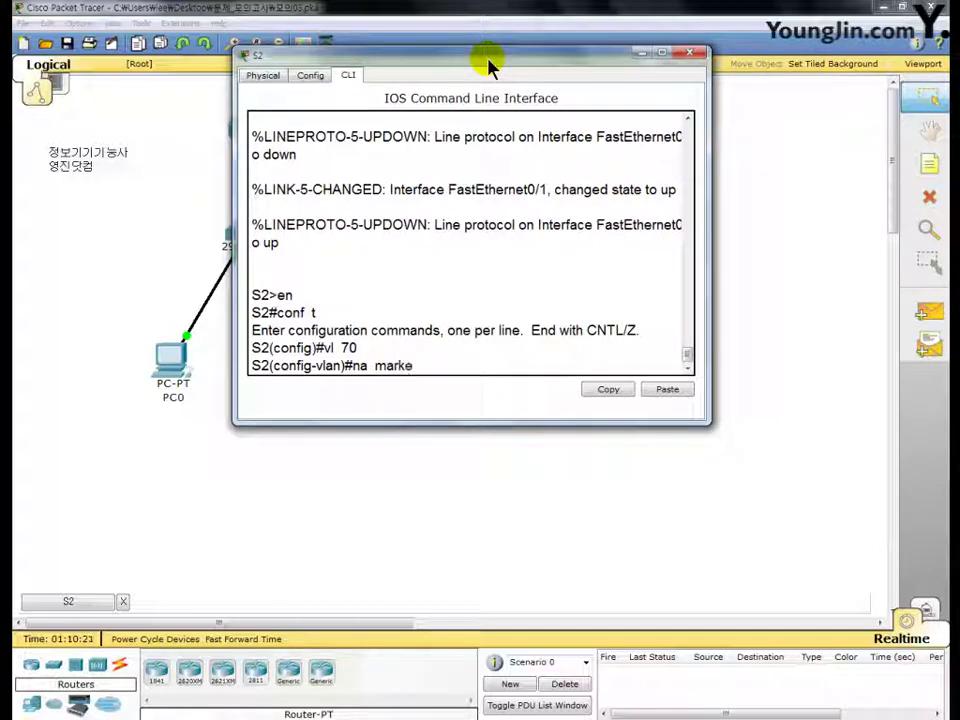
text(ting)
key(Return)
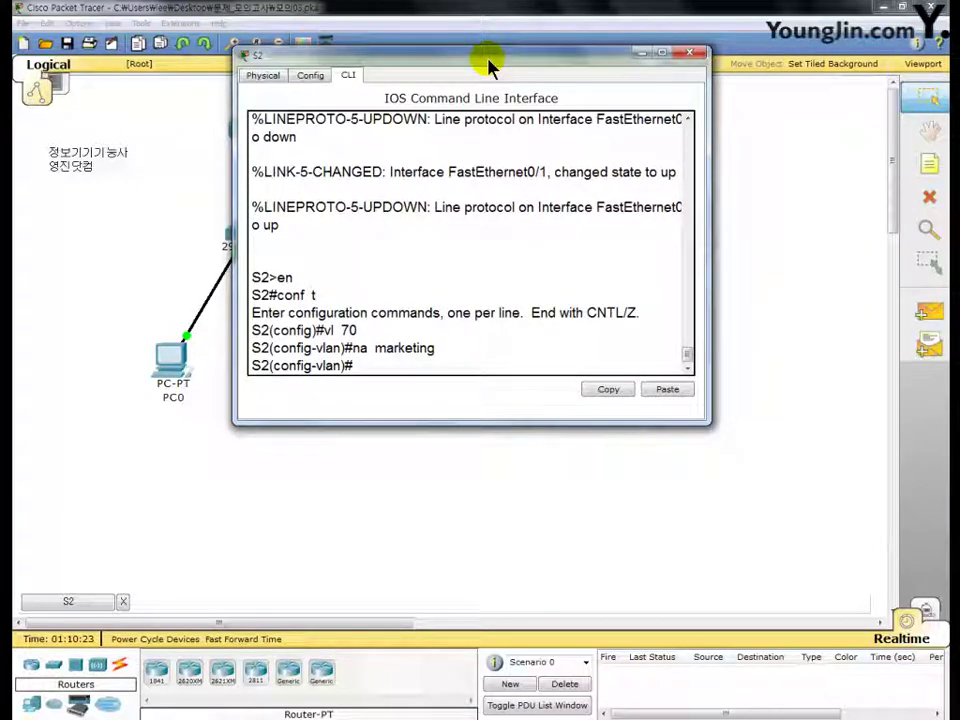
Create VLAN 80 on S2 and name it business.
text(vl)
text( 80)
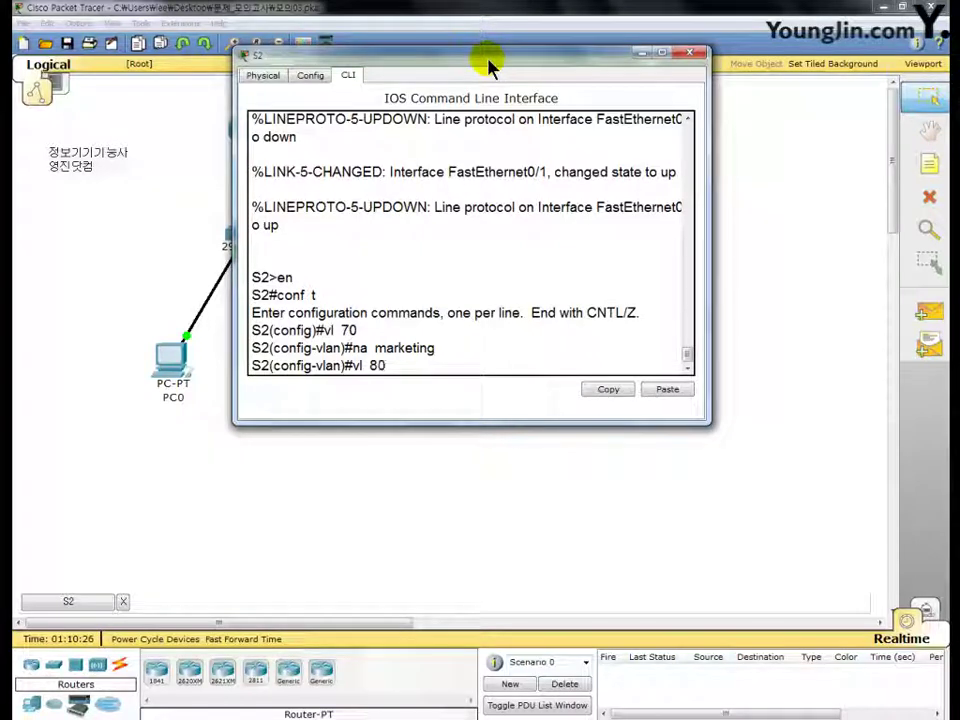
key(Return)
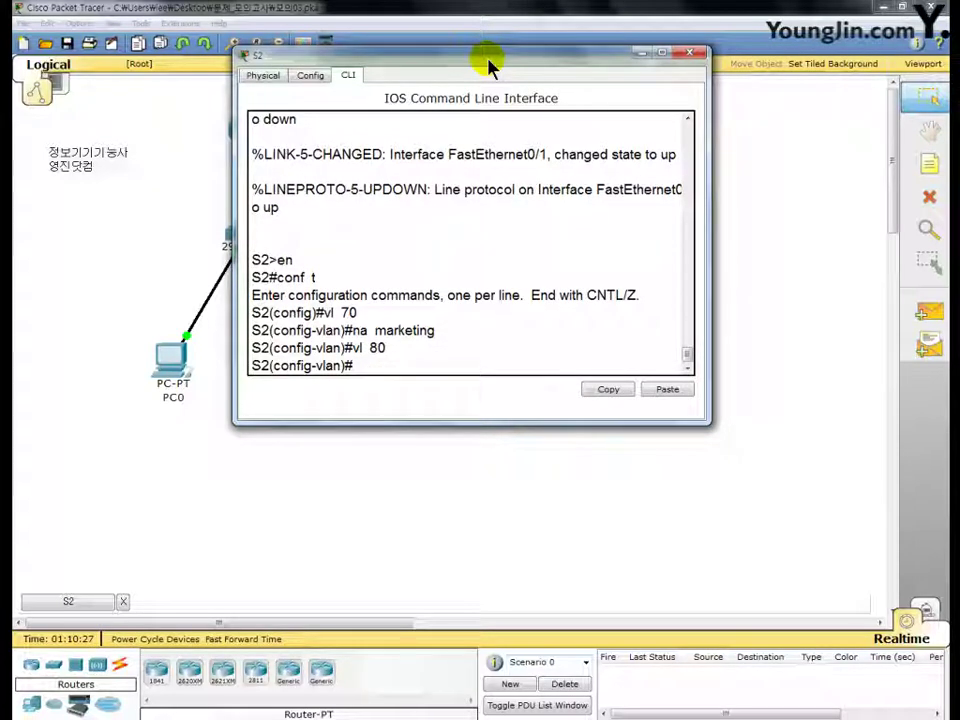
text(na business)
key(Return)
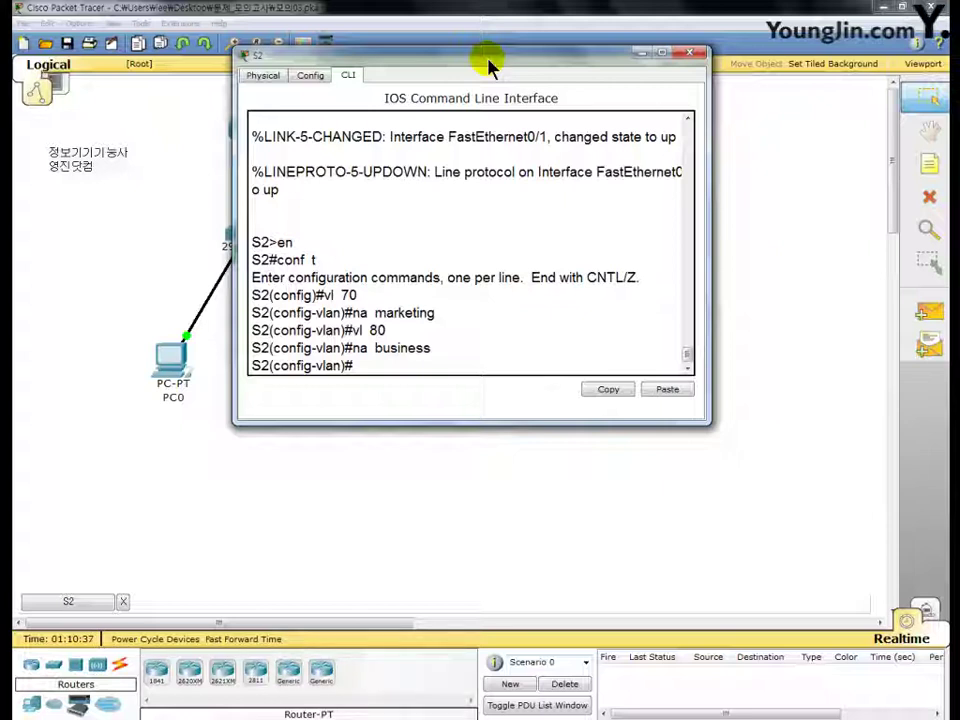
Configure S2's interface f0/1 as an access port and assign it to VLAN 70.
text(int f0)
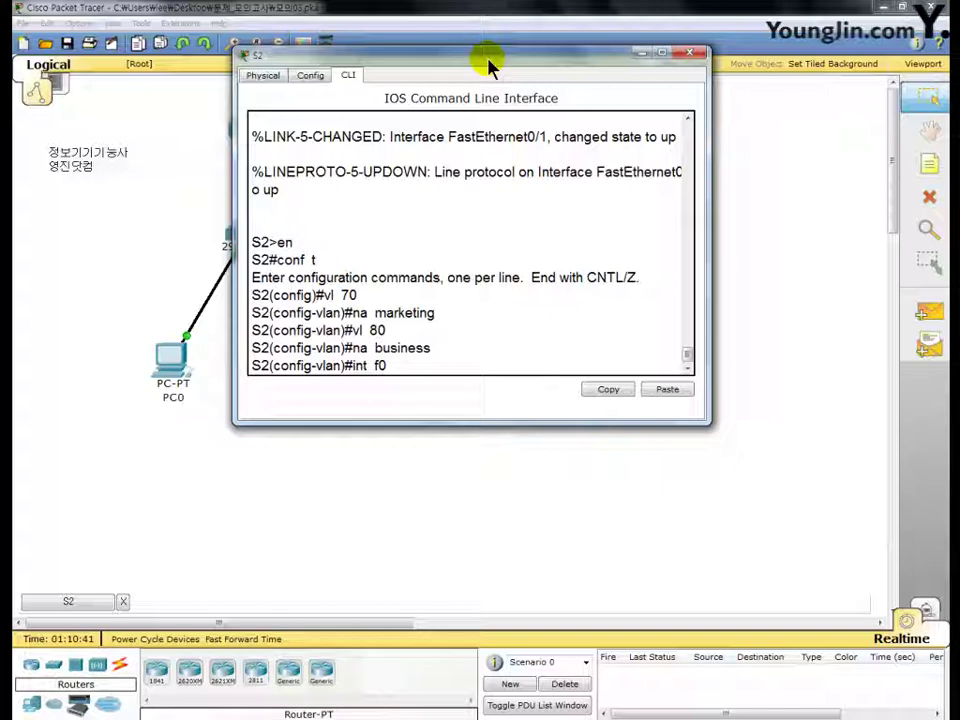
text(/1)
key(Return)
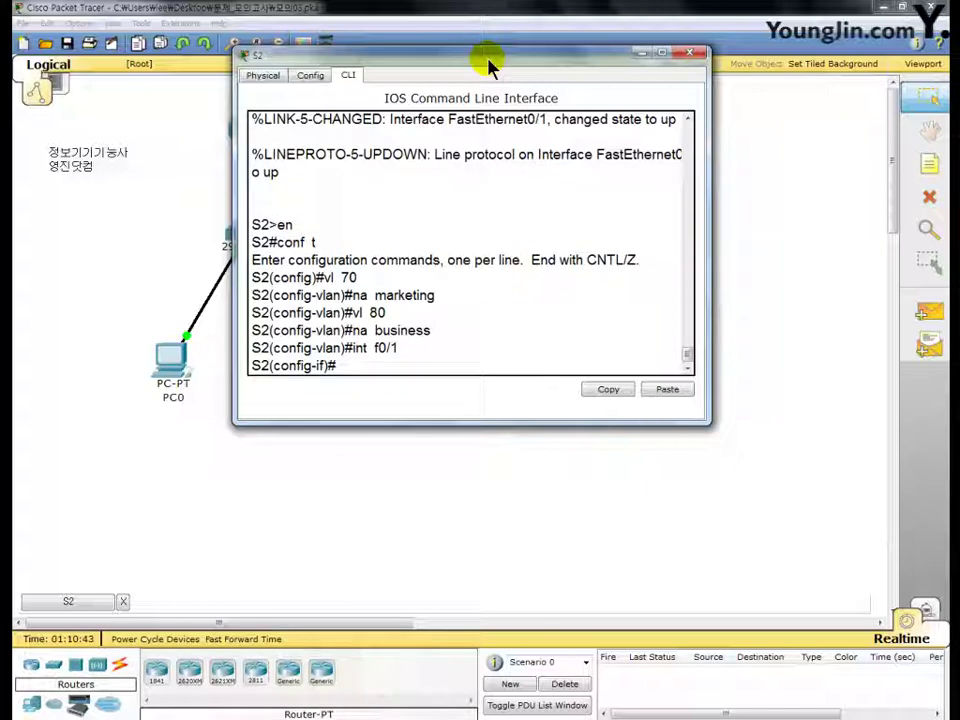
text(sw mo acc)
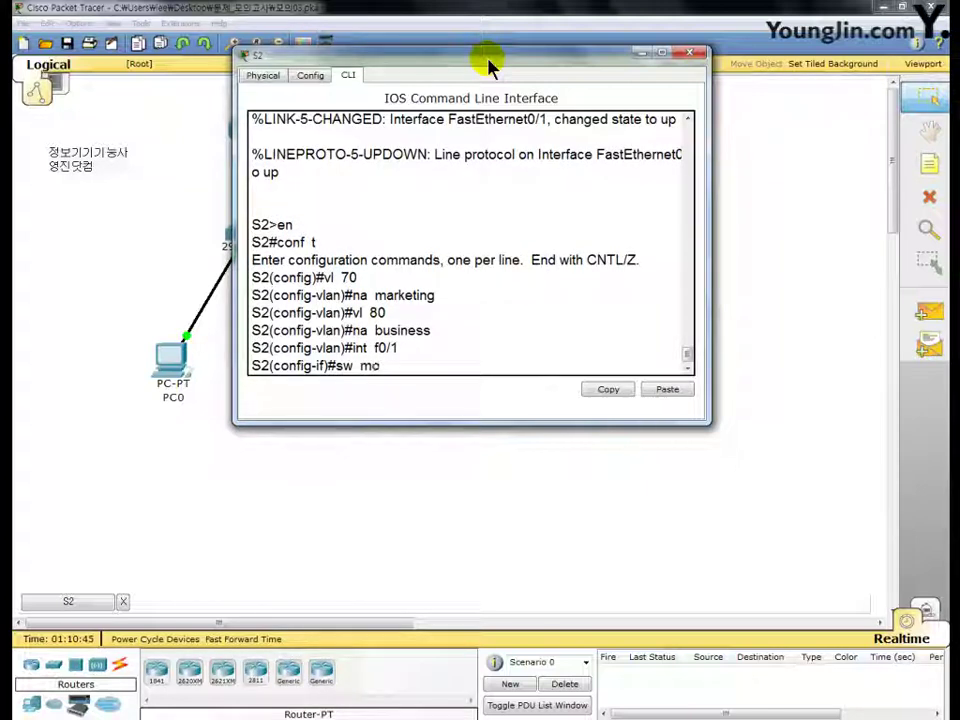
key(Return)
text(sw)
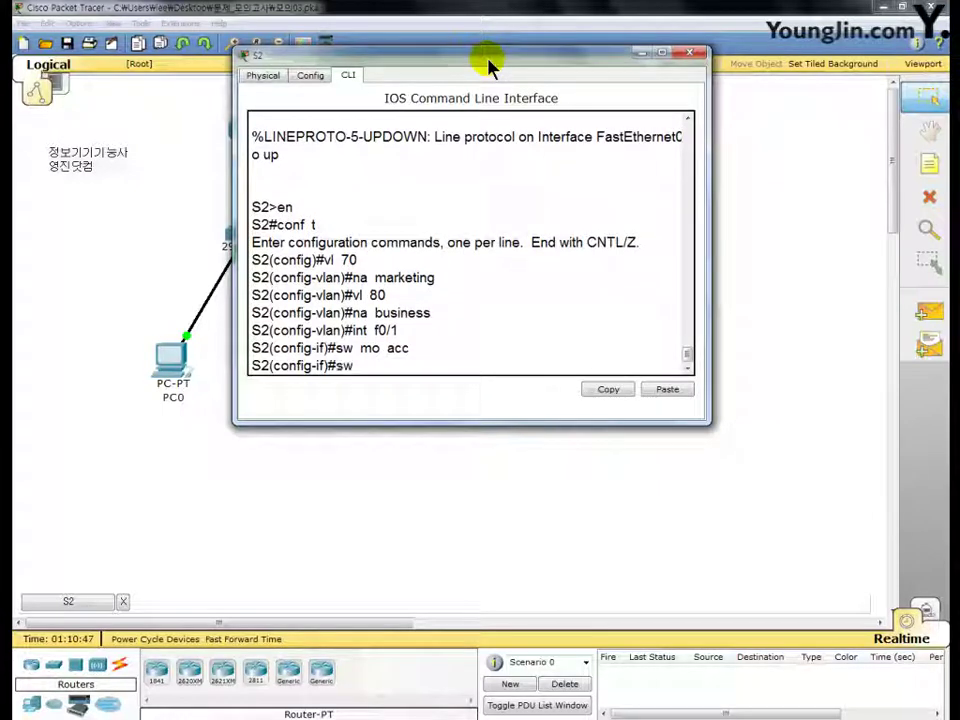
text( acc vl 70)
key(Return)
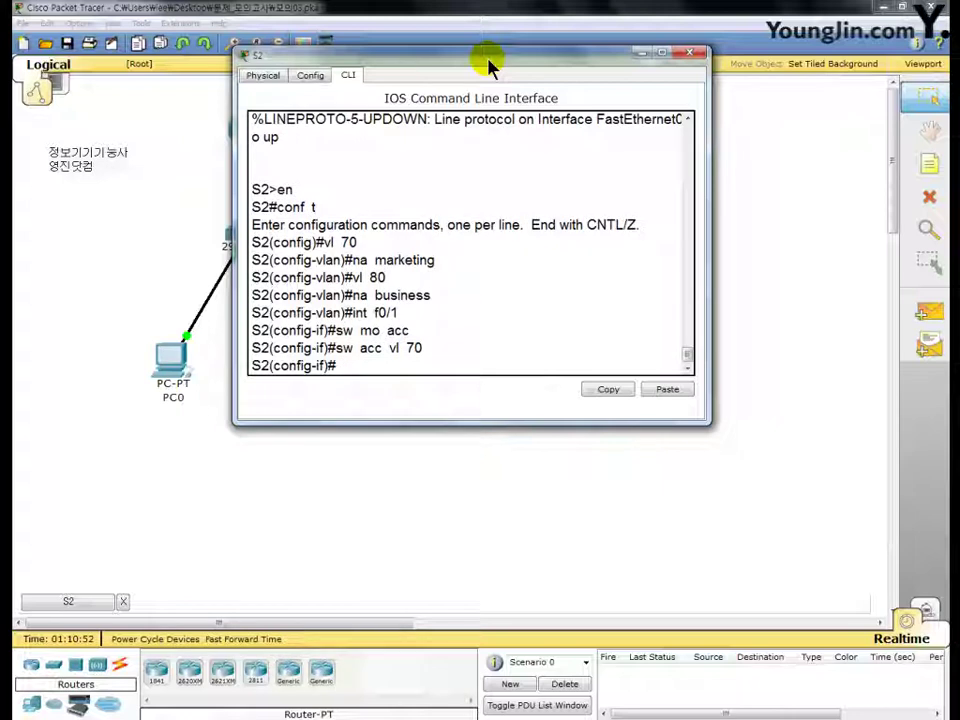
Configure S2's interface f0/2 as an access port and assign it to VLAN 80.
text(int  f0)
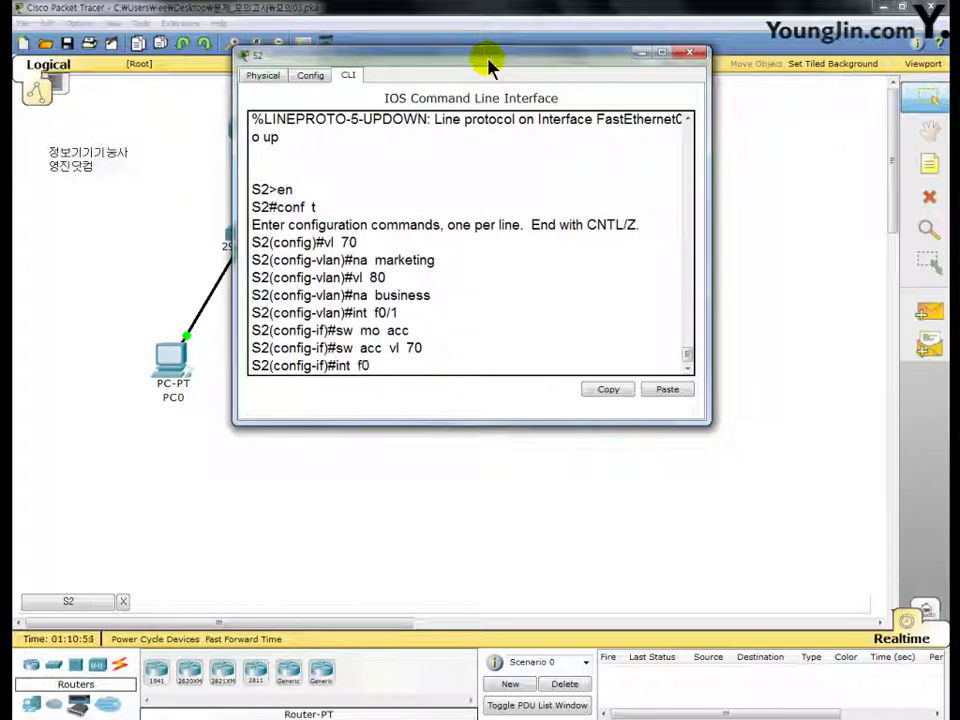
text(/2)
key(Return)
text(sw)
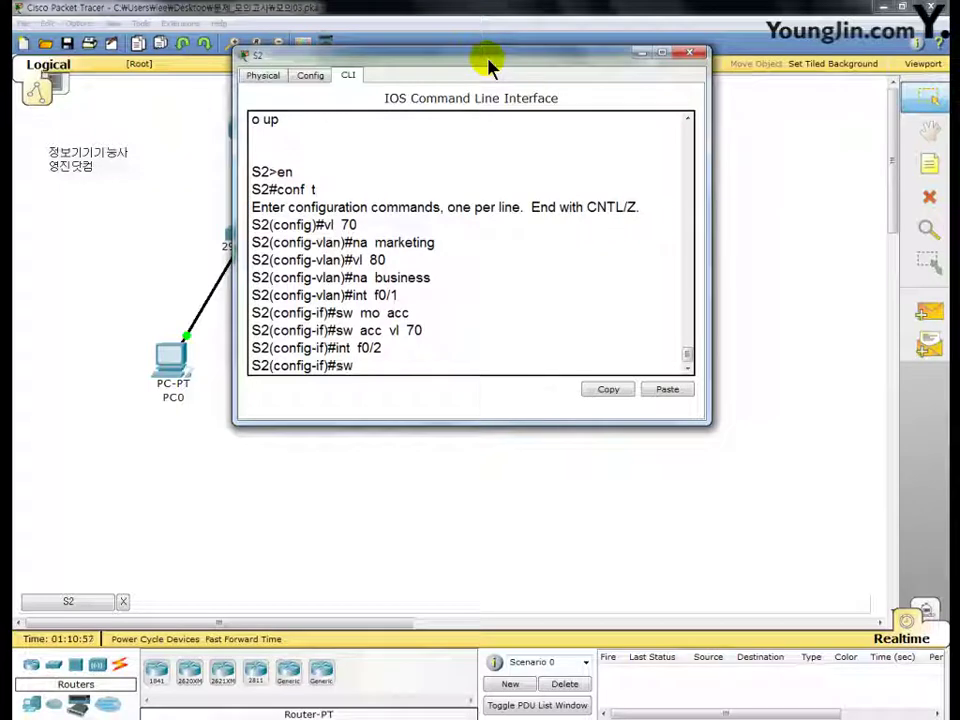
text( mo acc)
key(Return)
text(sw a)
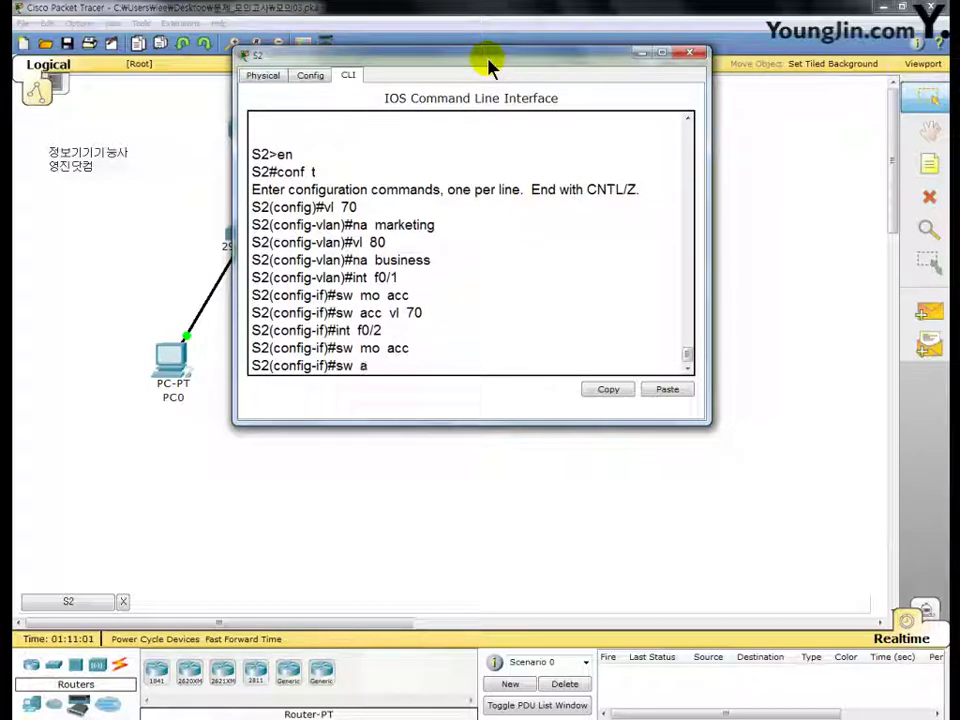
text(cc vl 80)
key(Return)
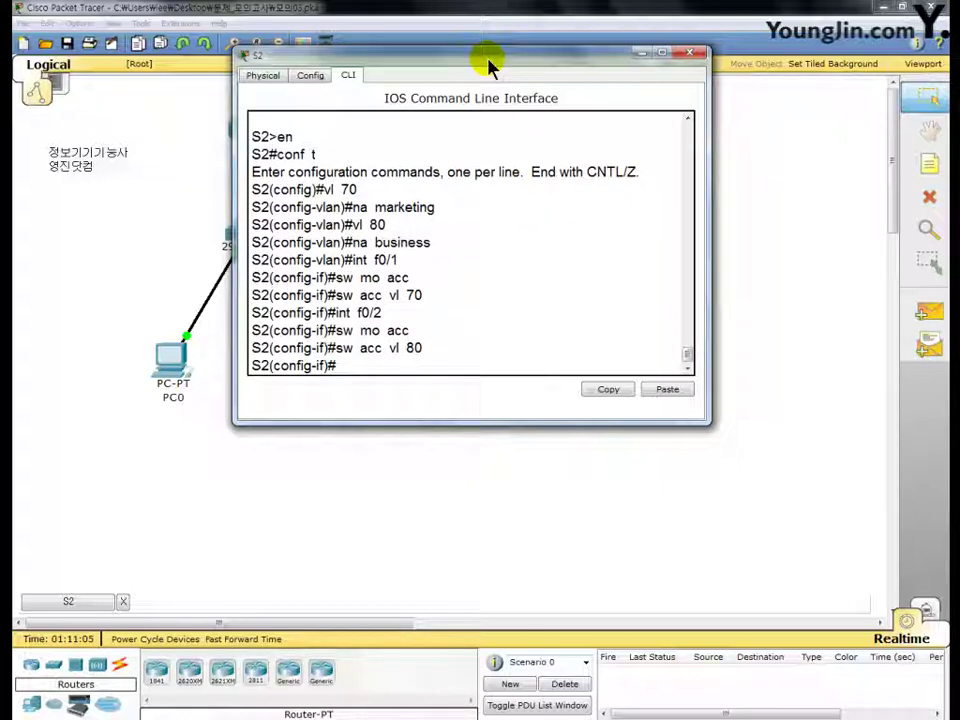